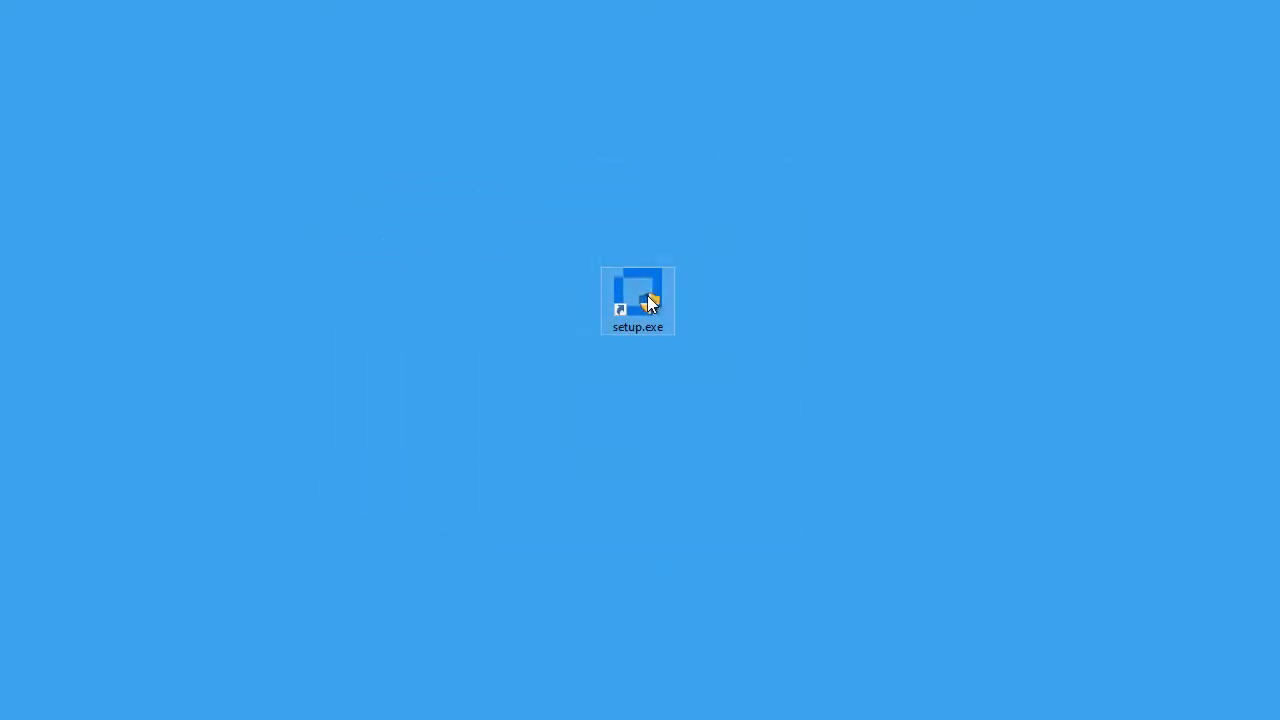
# Launch setup.exe, create a new Companion installer, and select Update Workspace Settings under Modify user settings.
pyautogui.doubleClick(648, 300)
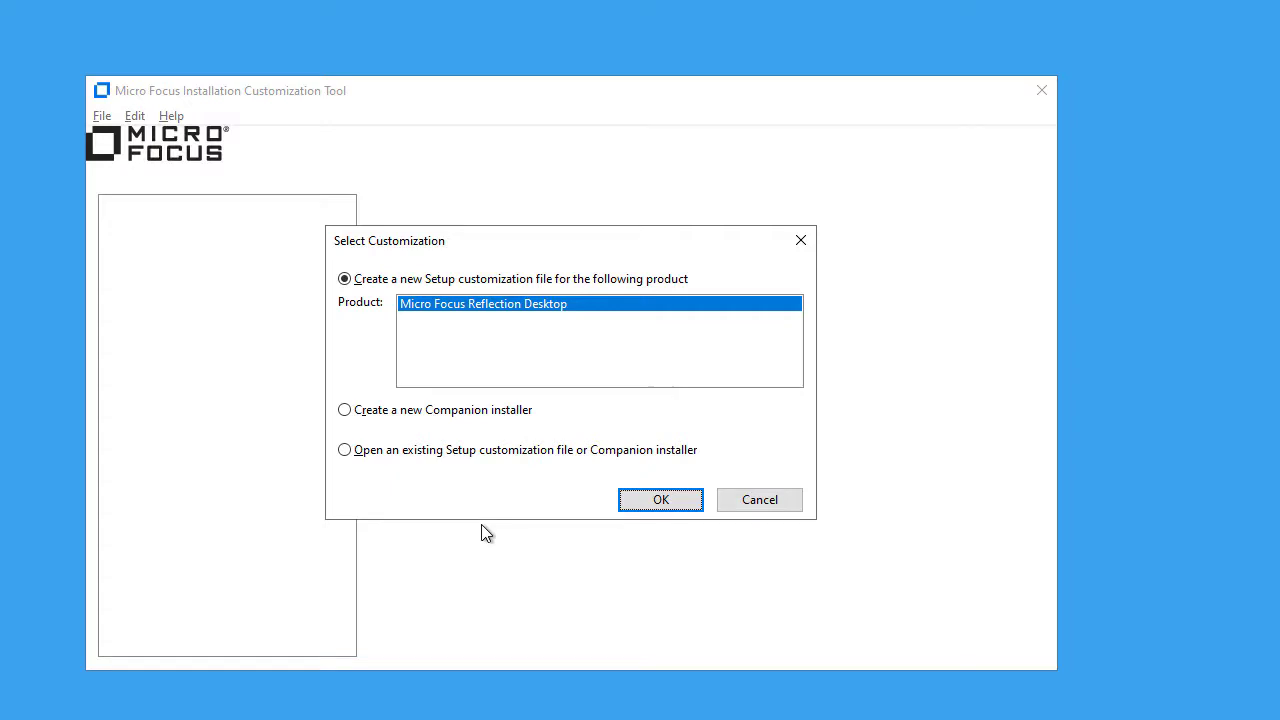
pyautogui.click(345, 411)
pyautogui.click(657, 500)
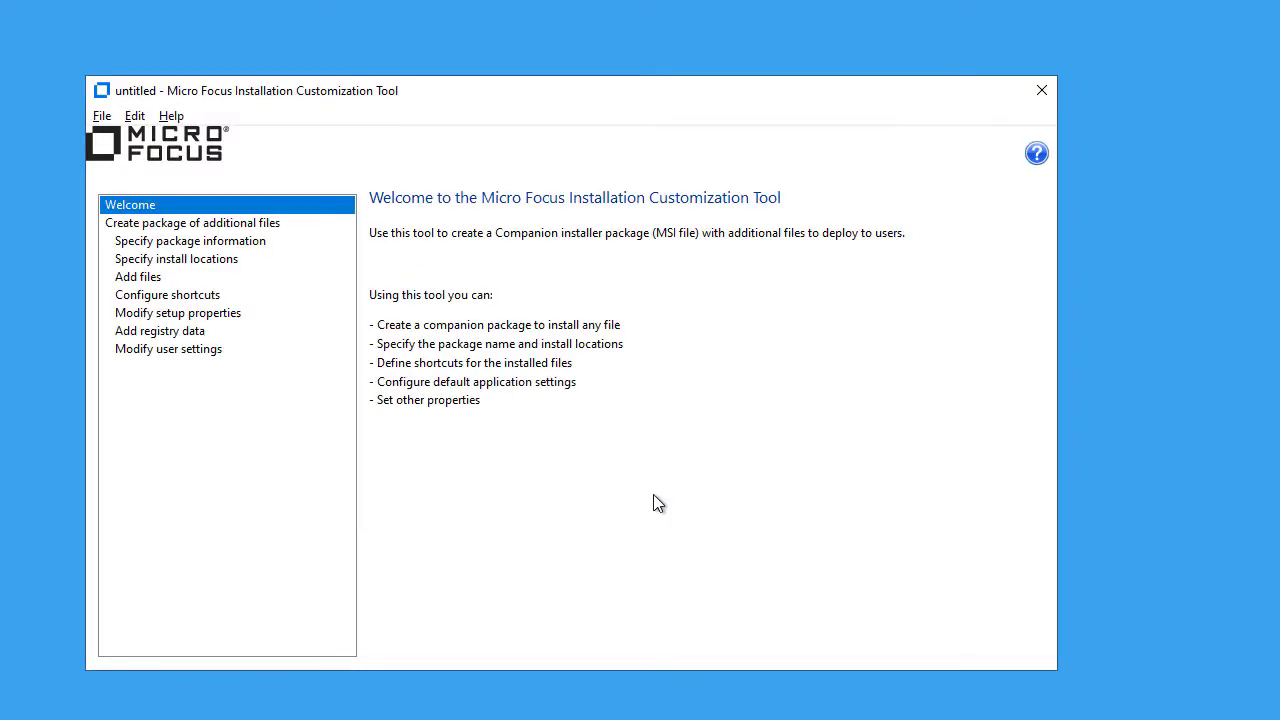
pyautogui.click(178, 352)
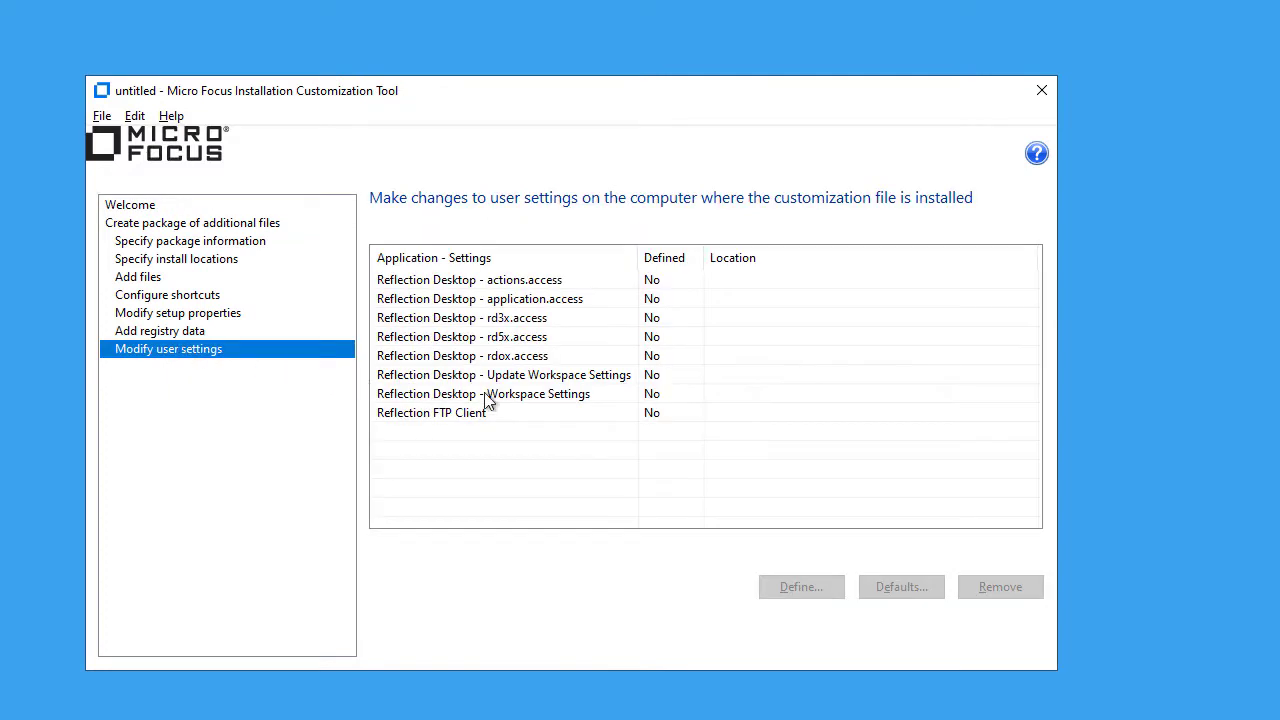
pyautogui.click(555, 377)
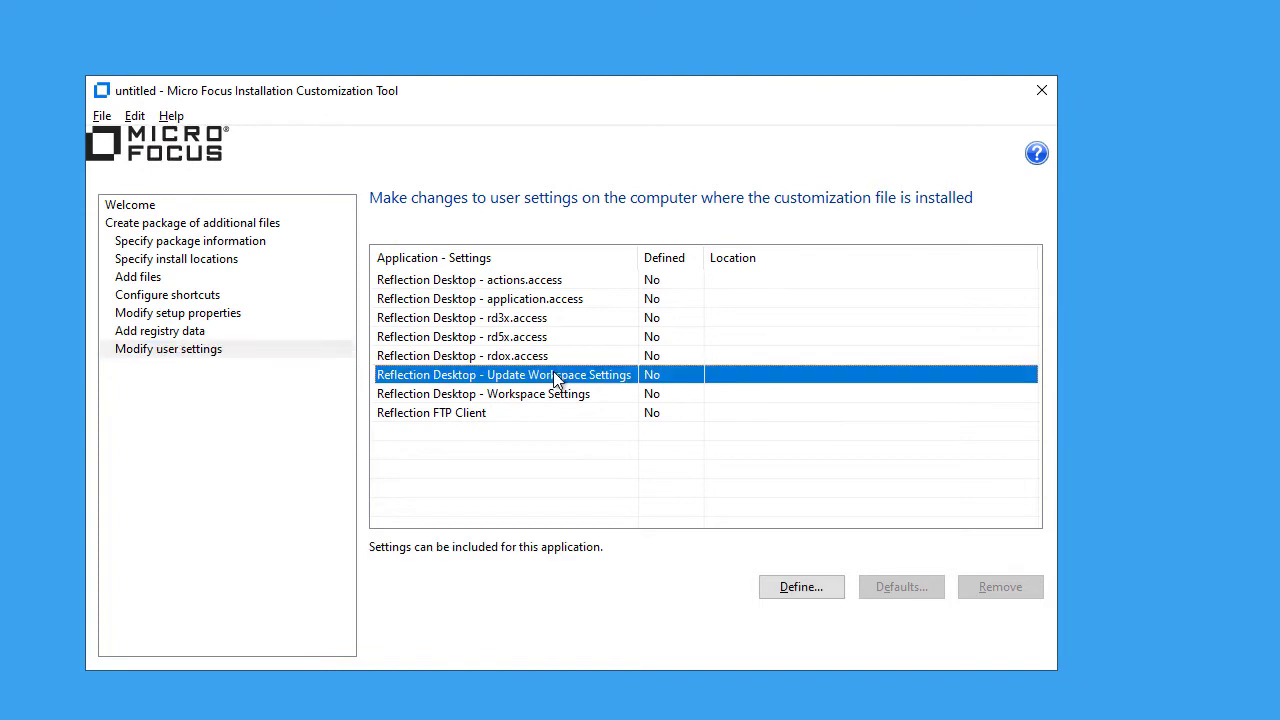
# In Trusted Locations, allow network locations and add the pasted AdminPoint path with Subfolders checked.
pyautogui.click(813, 588)
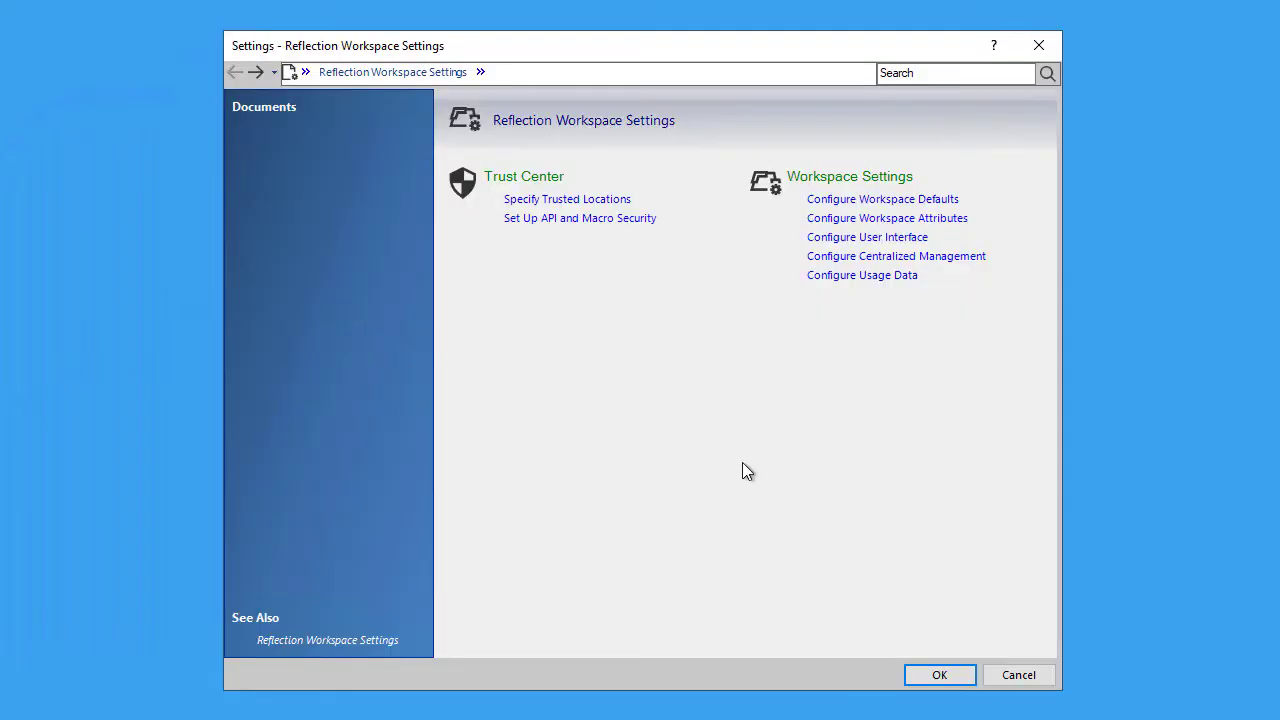
pyautogui.click(563, 205)
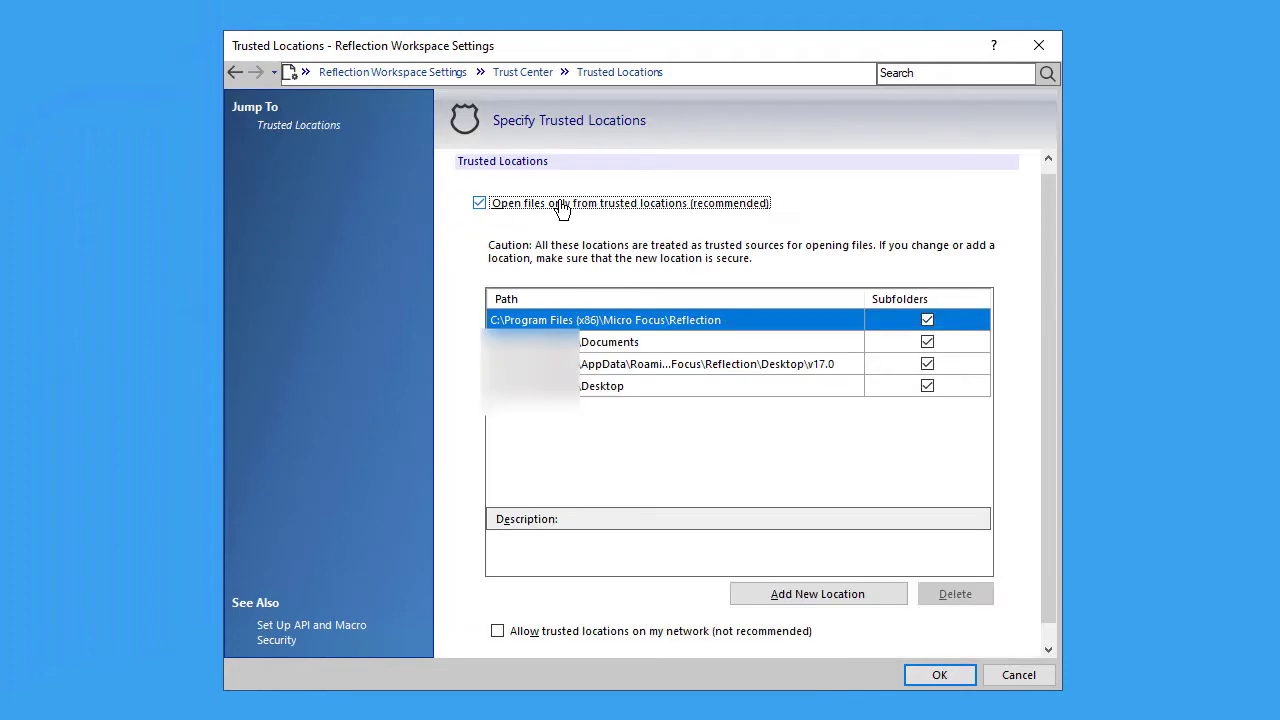
pyautogui.click(498, 632)
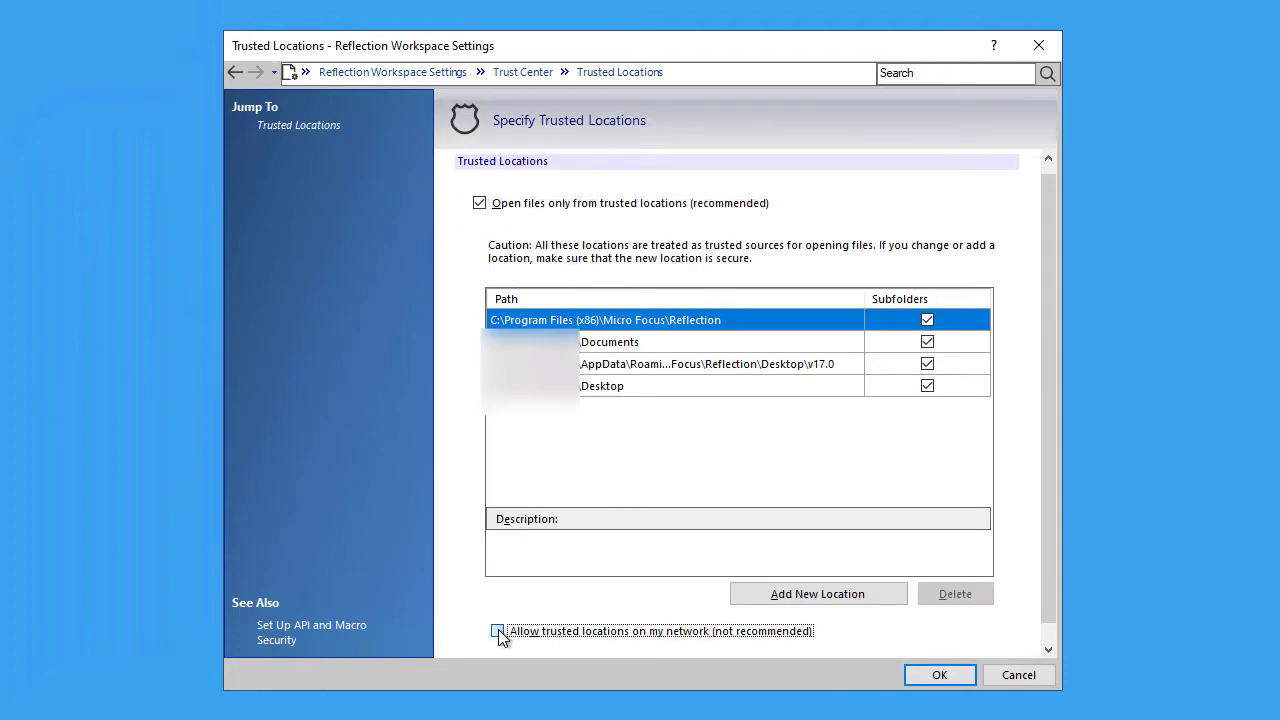
pyautogui.click(796, 595)
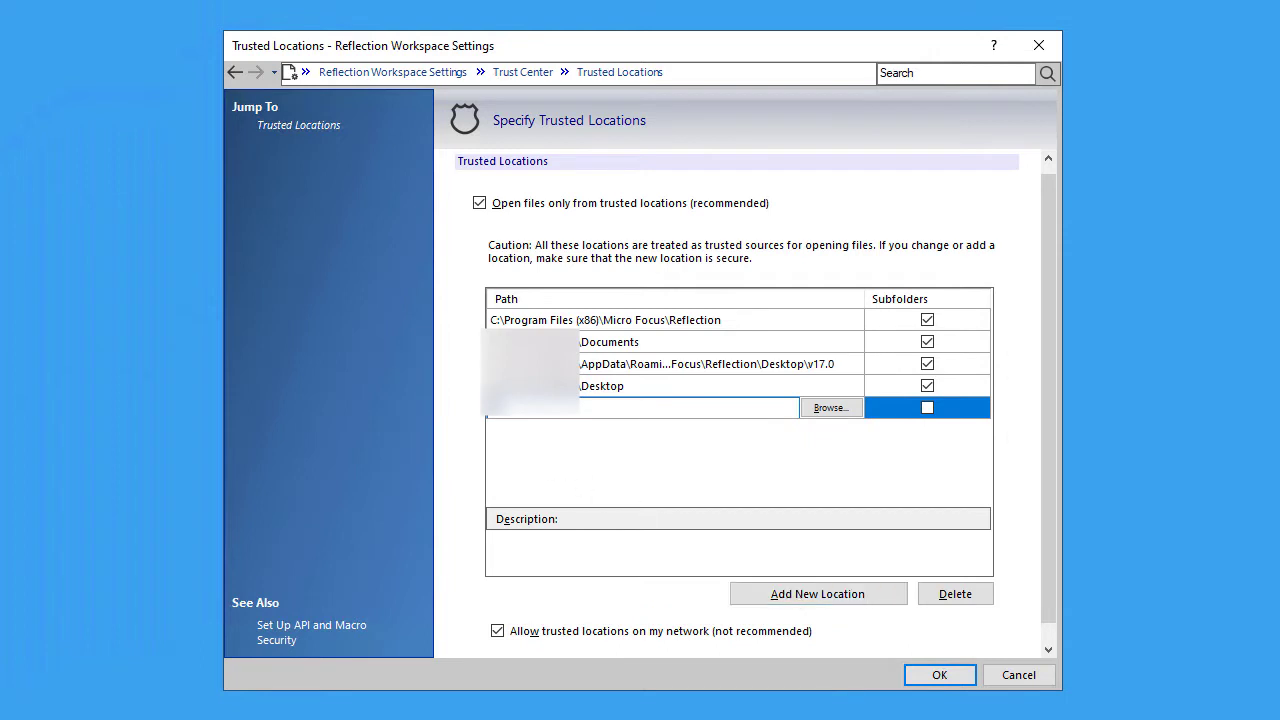
pyautogui.rightClick(492, 406)
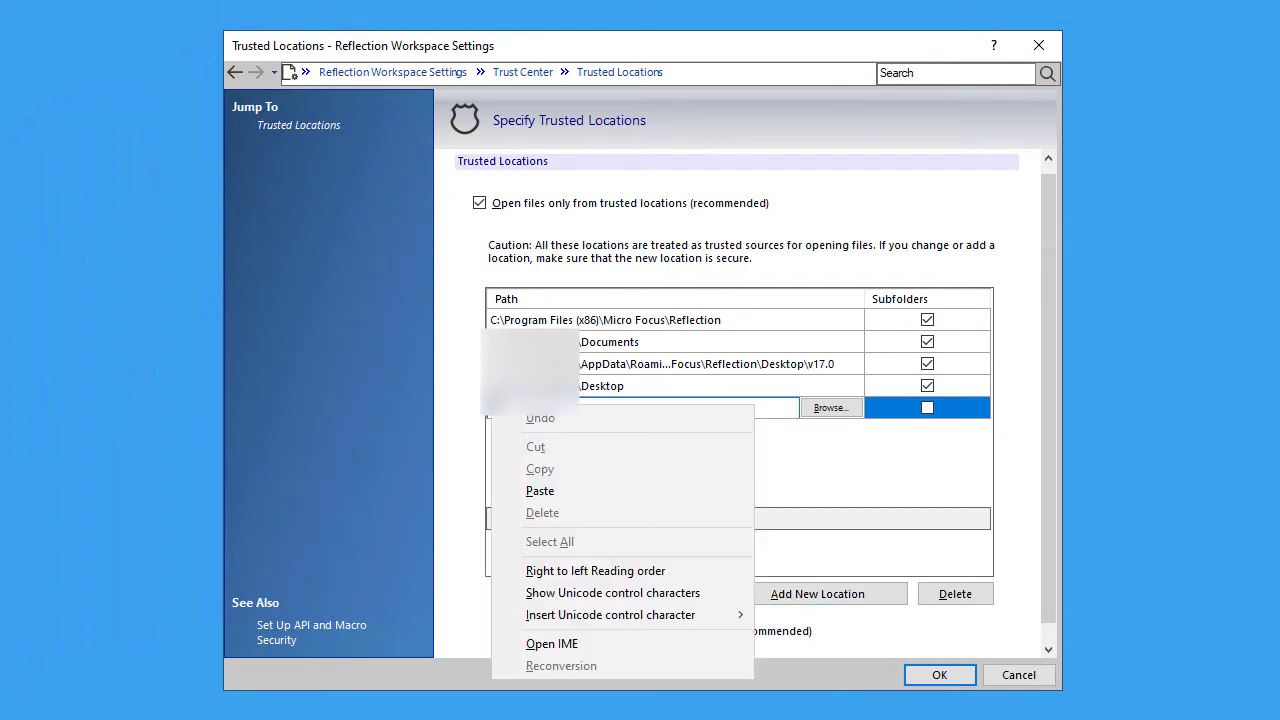
pyautogui.click(545, 491)
pyautogui.click(927, 408)
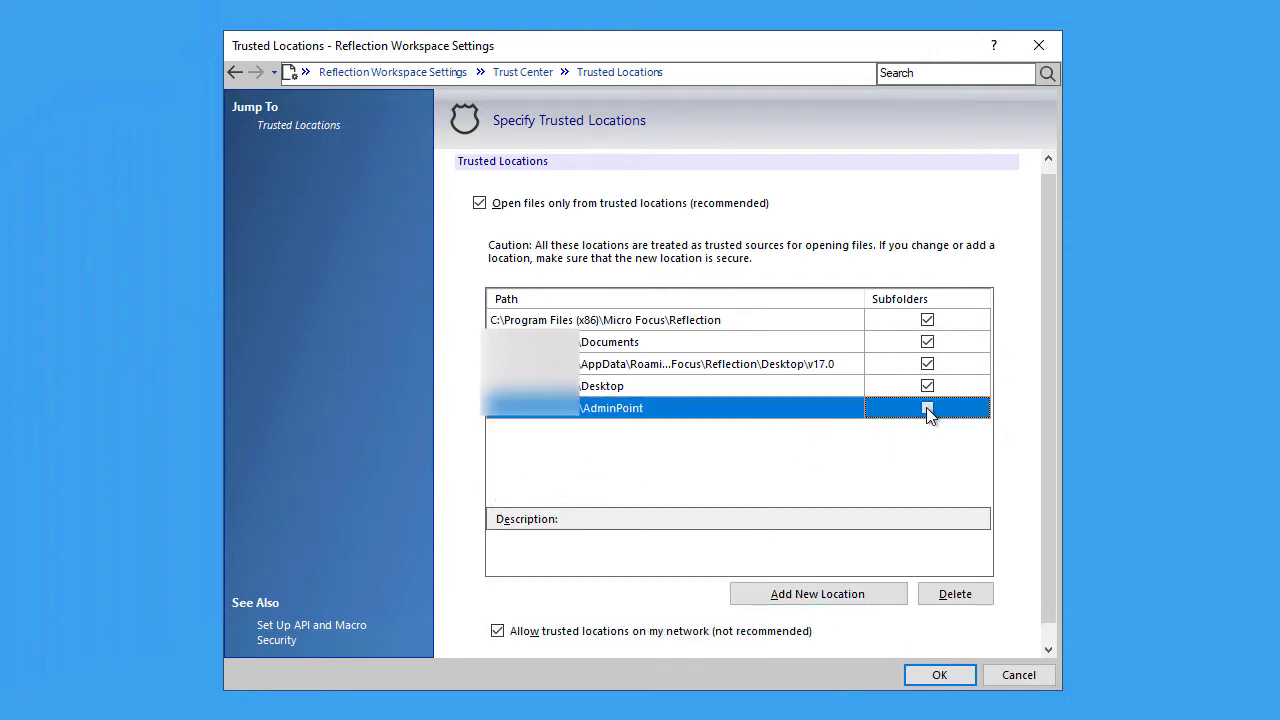
pyautogui.click(950, 674)
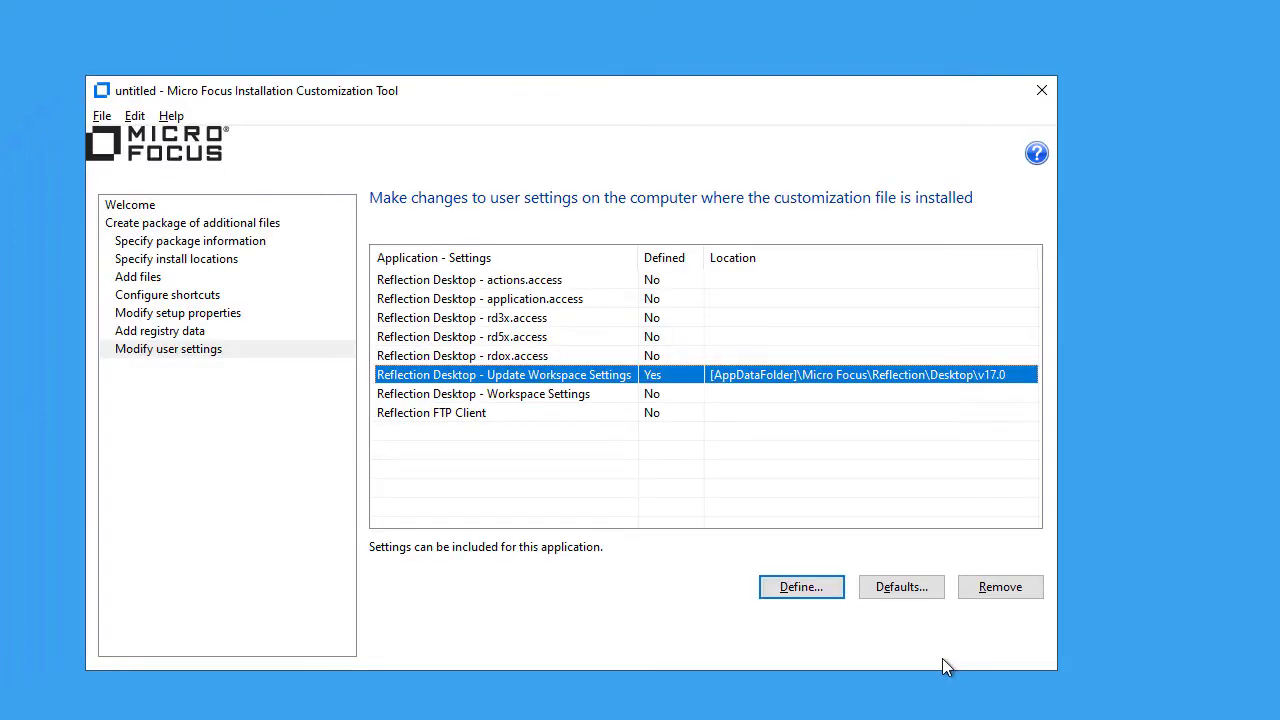
# Save the companion installer as workspaceUpdate.msi, replacing the existing file.
pyautogui.click(102, 116)
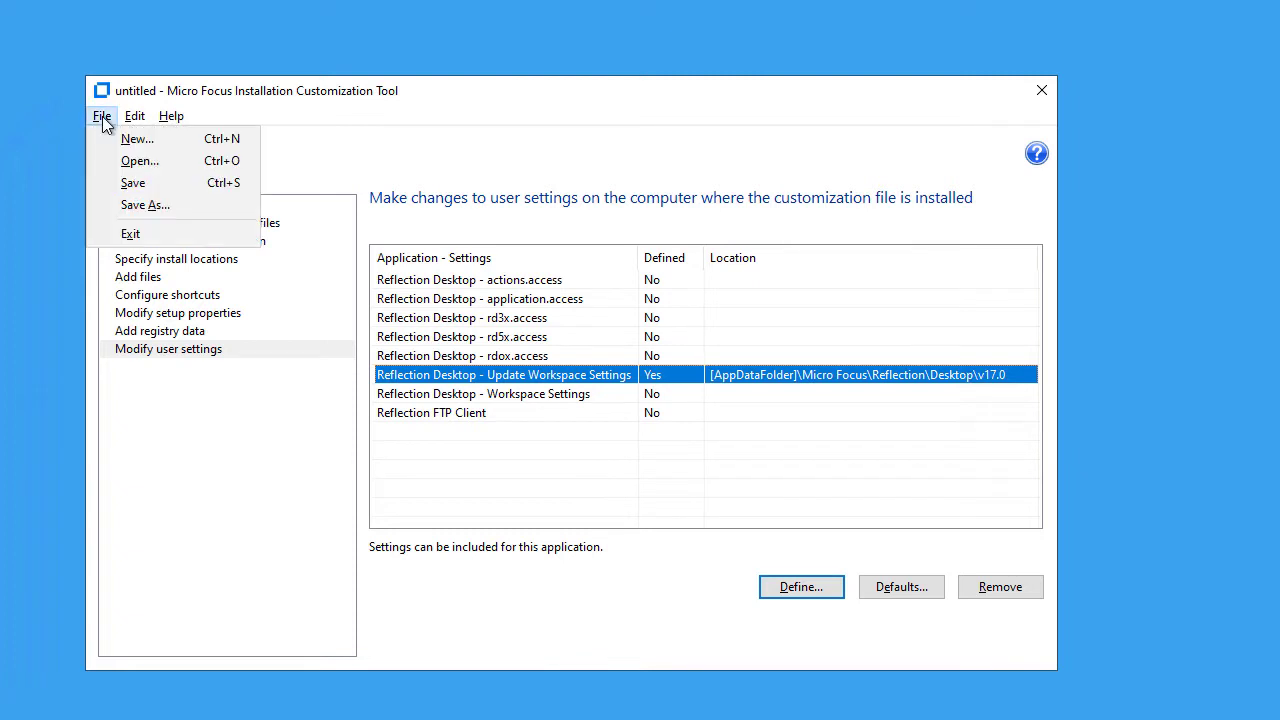
pyautogui.click(150, 205)
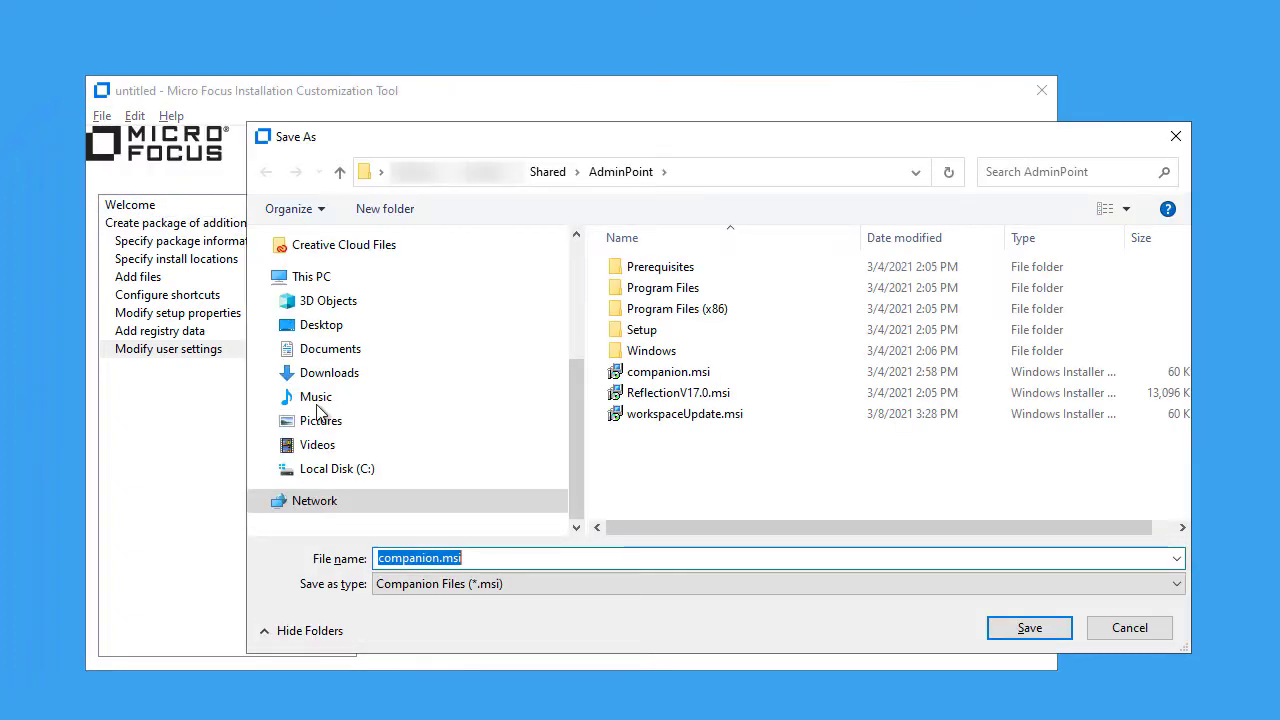
pyautogui.click(700, 418)
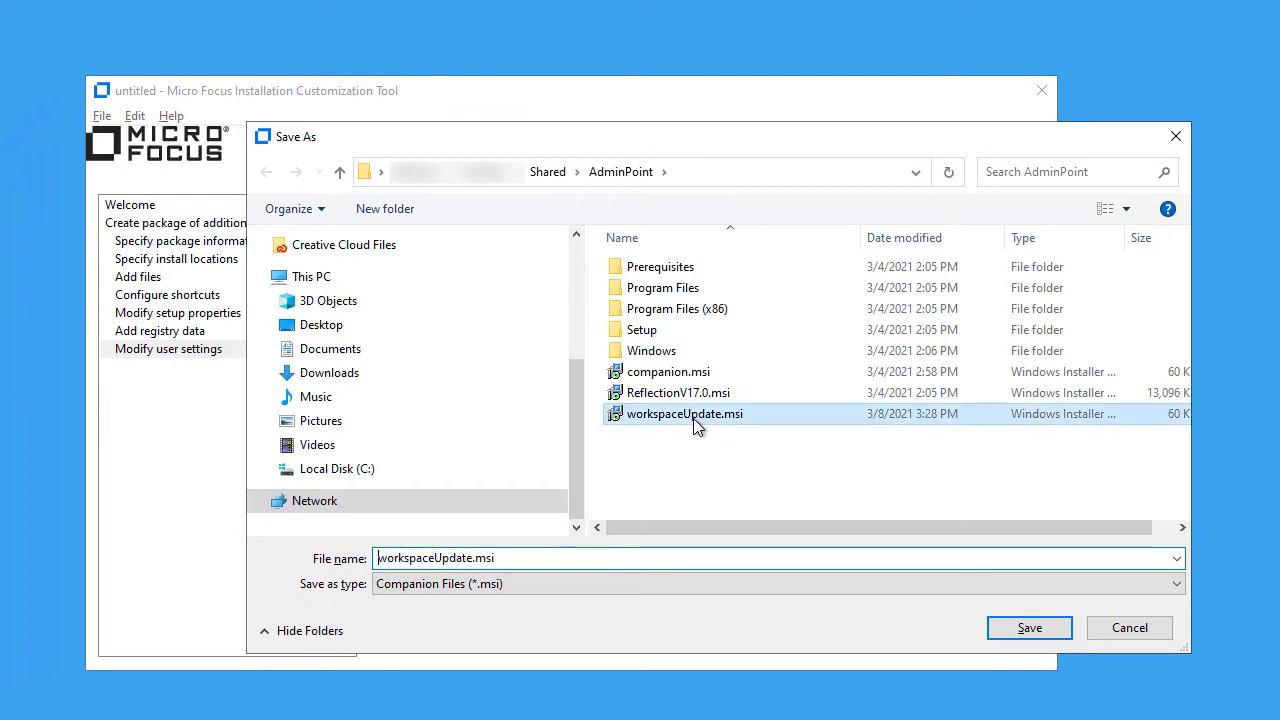
pyautogui.click(1028, 626)
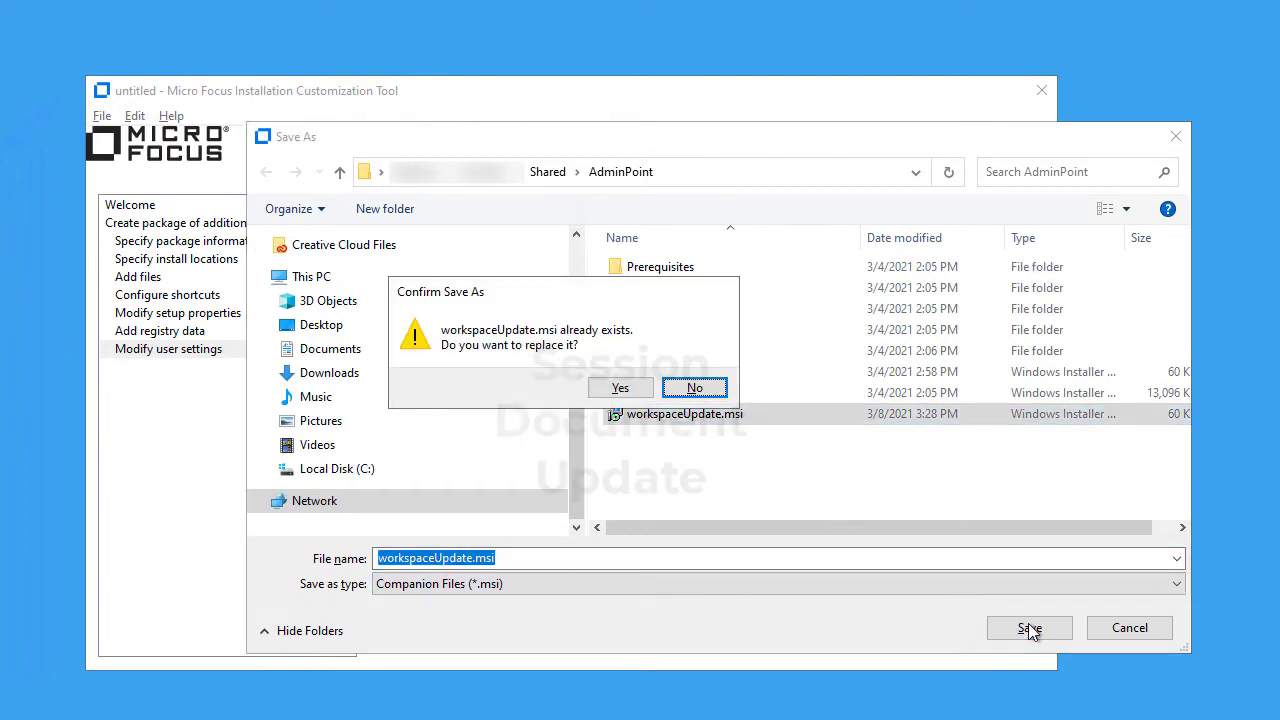
pyautogui.click(617, 389)
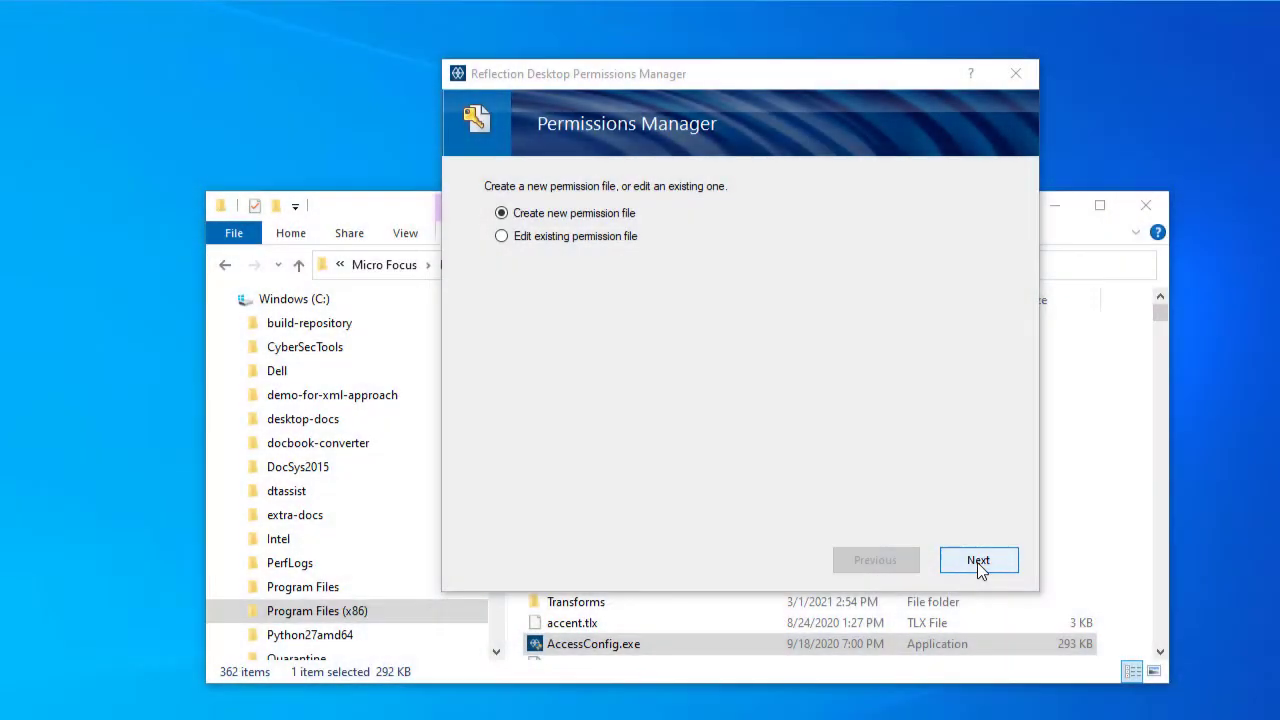
# Create an rd3x.access permission file with 'User can create session update files' enabled.
pyautogui.click(977, 560)
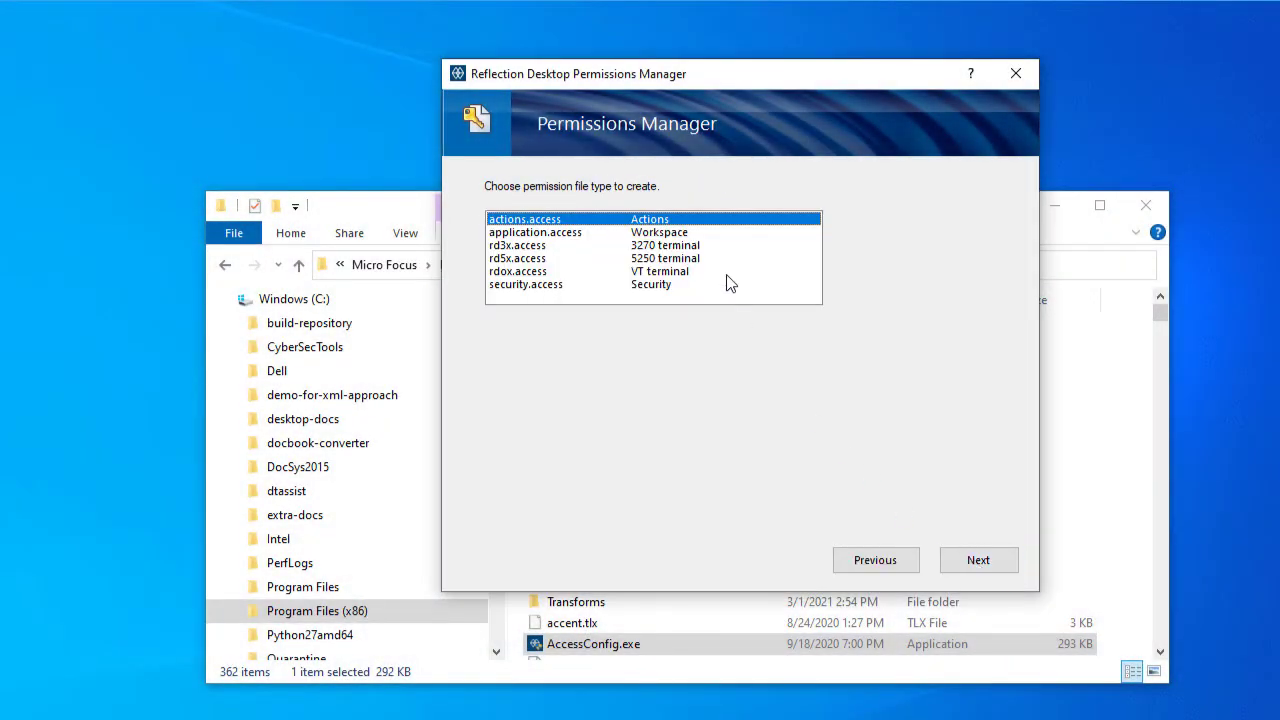
pyautogui.click(704, 247)
pyautogui.click(972, 563)
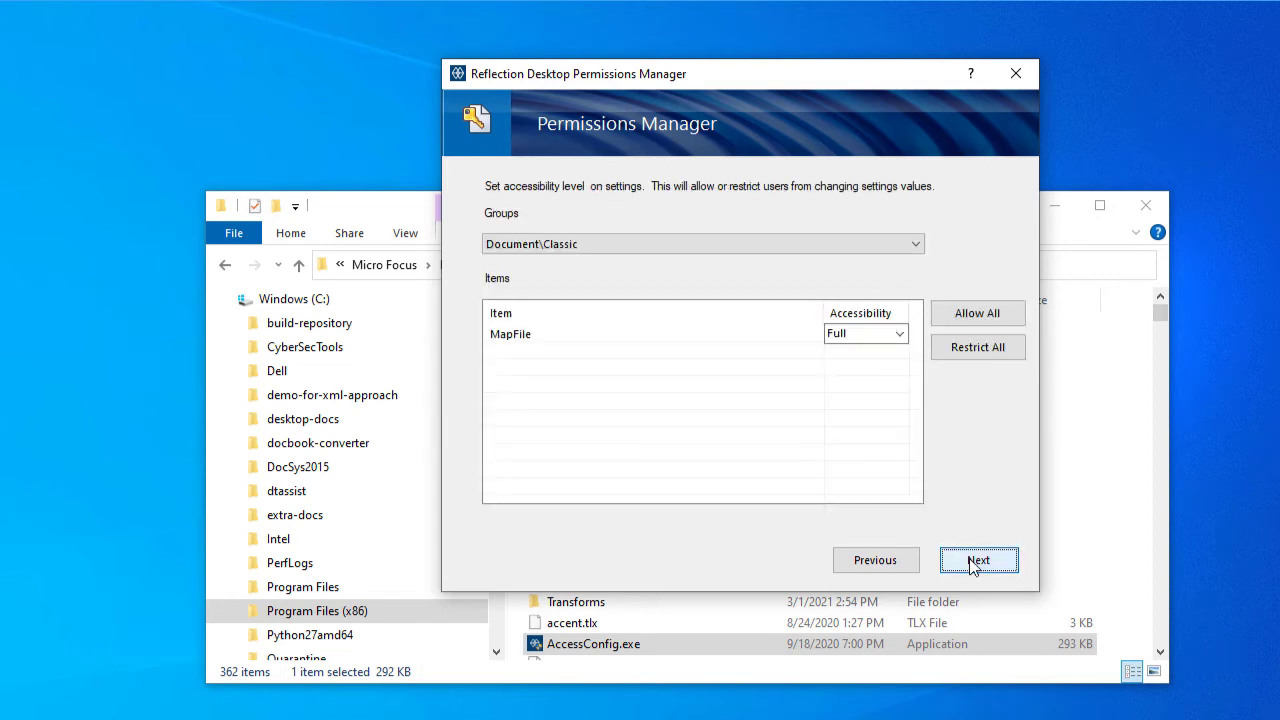
pyautogui.click(973, 564)
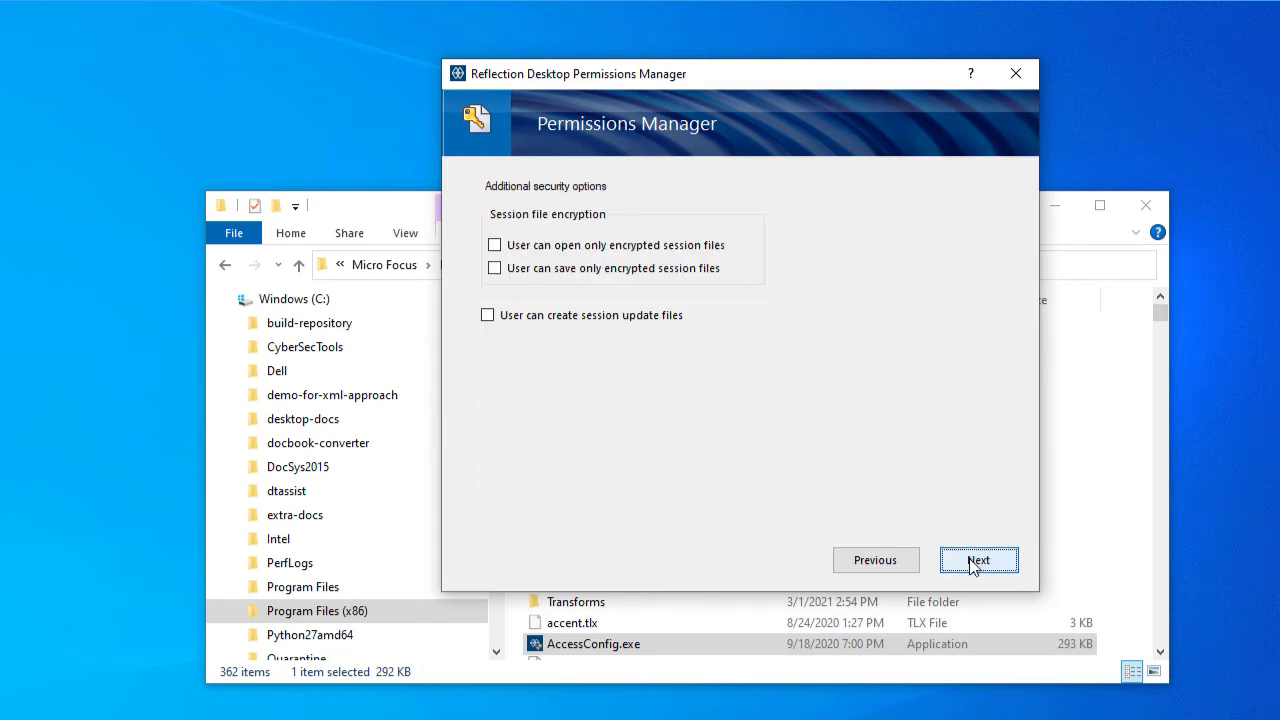
pyautogui.click(490, 316)
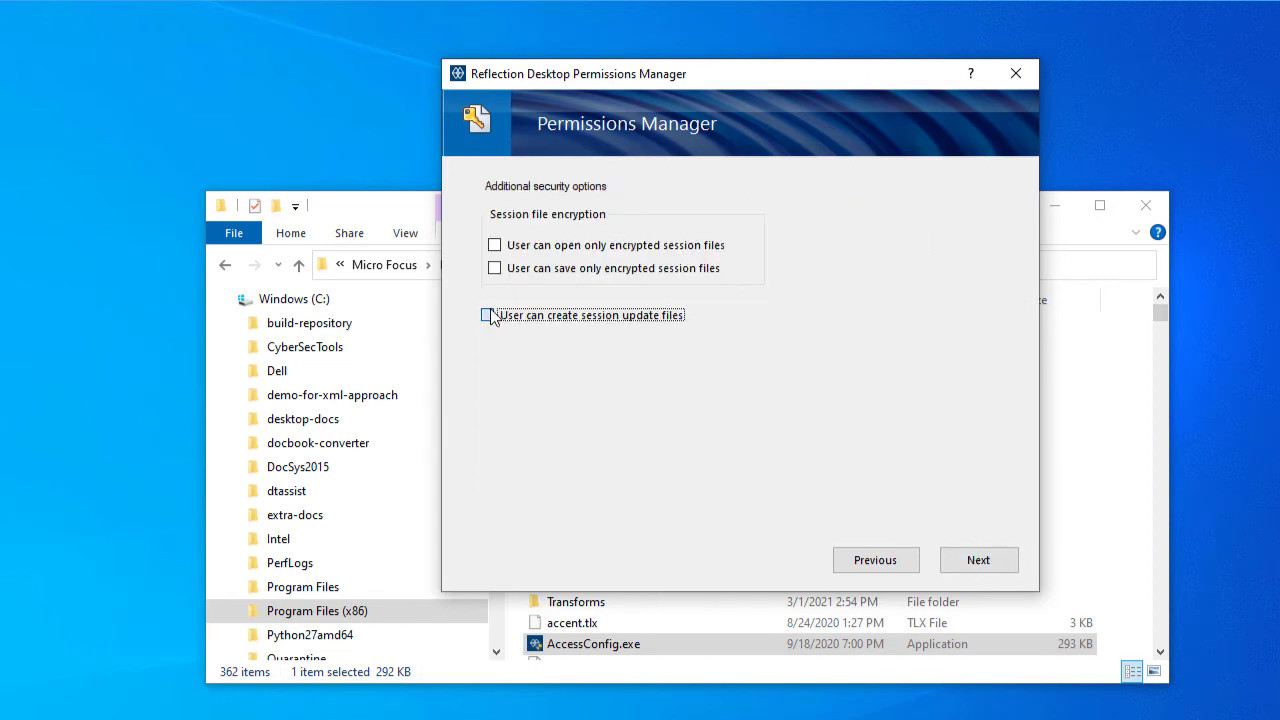
pyautogui.click(978, 560)
pyautogui.click(980, 561)
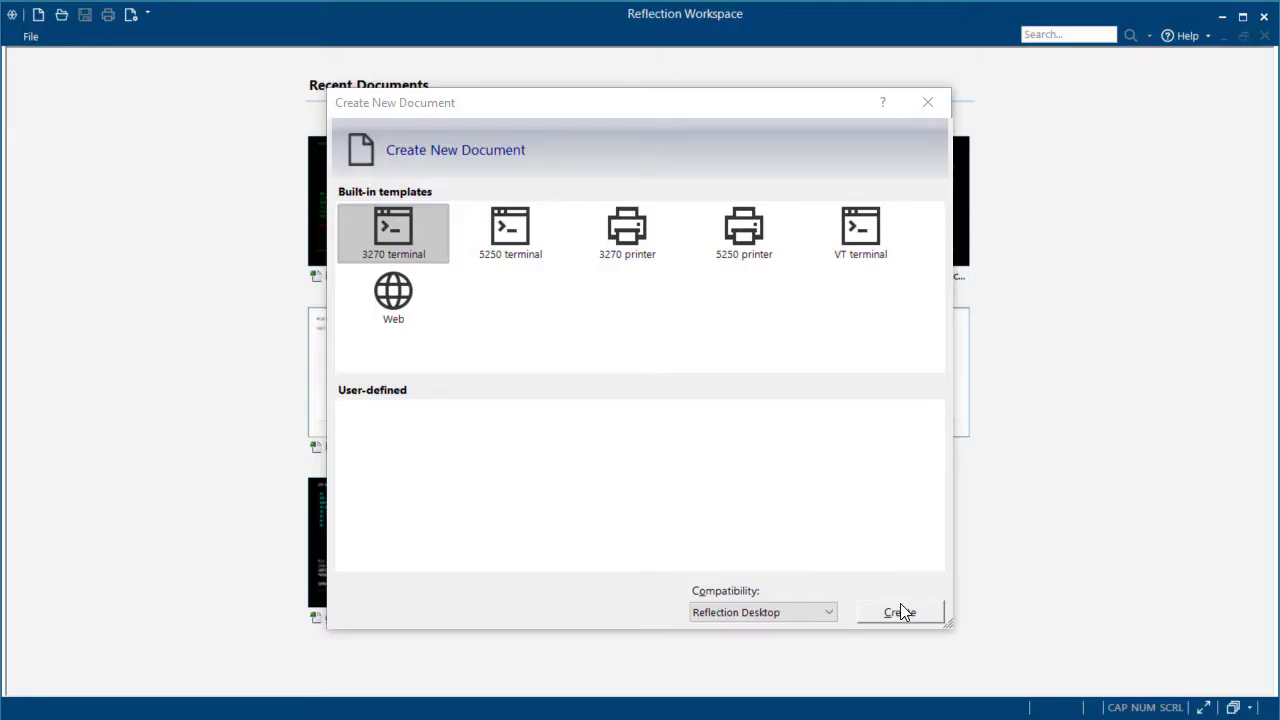
pyautogui.click(900, 612)
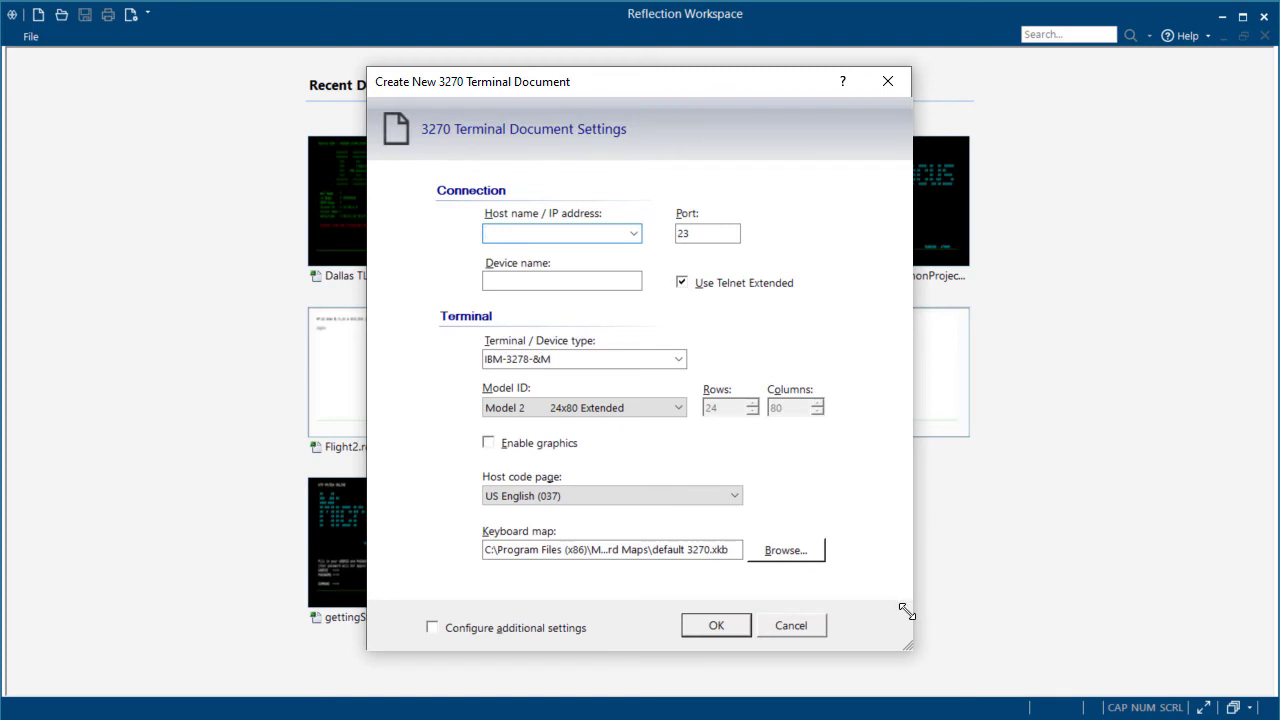
# Set the new 3270 session's port to 751 and create it with Configure additional settings checked.
pyautogui.doubleClick(690, 233)
pyautogui.write('75')
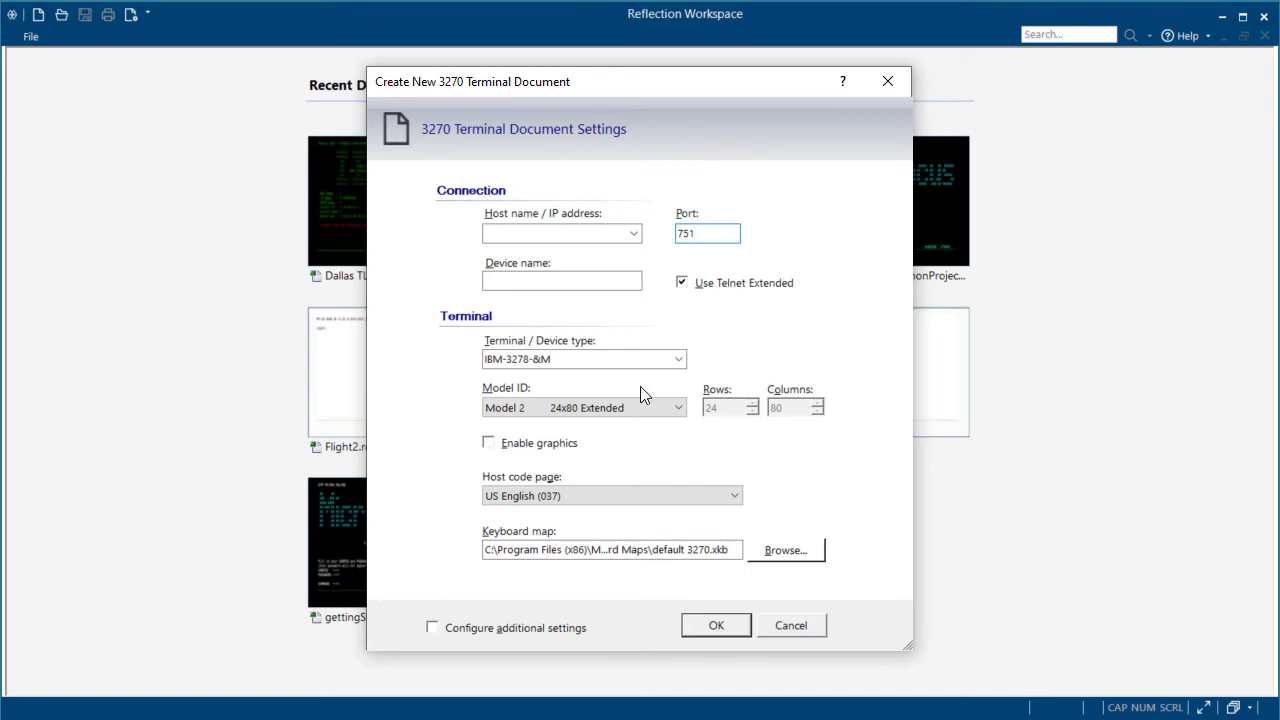
pyautogui.write('1')
pyautogui.click(432, 628)
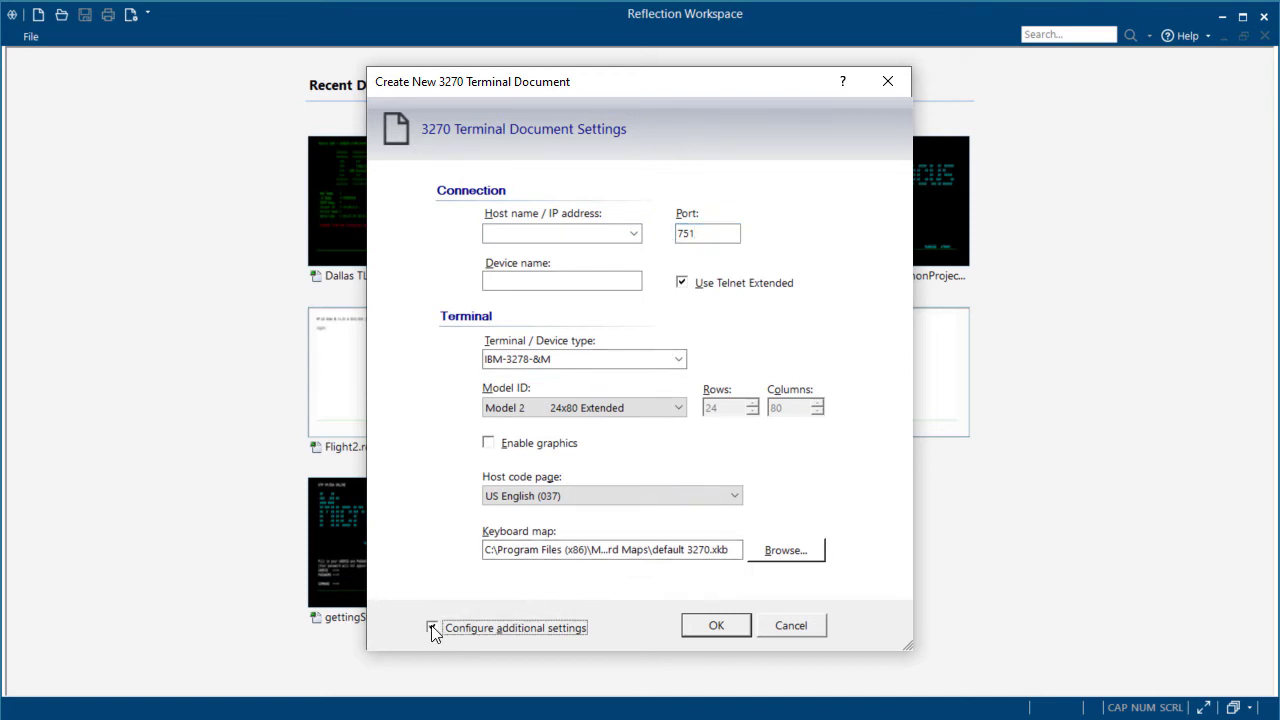
pyautogui.click(704, 628)
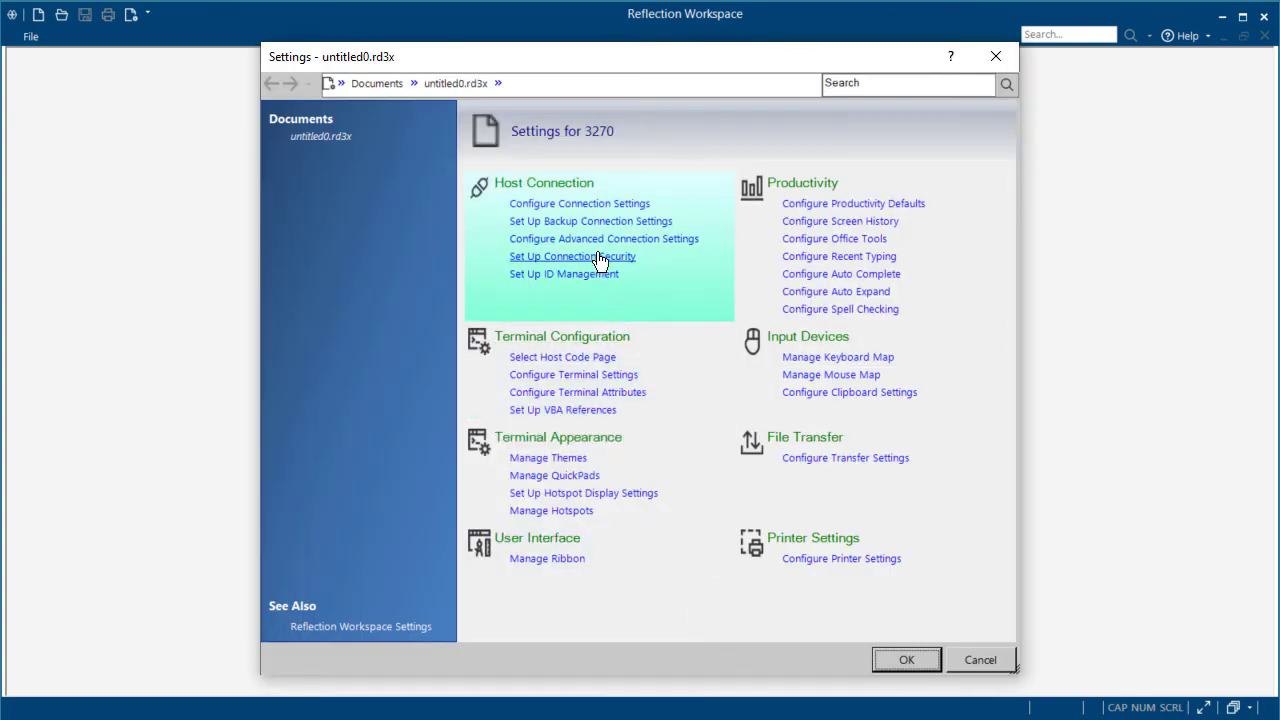
# Enable Use SSL/TLS Security (TLS Version 1.2) in the connection's Security Settings.
pyautogui.click(600, 258)
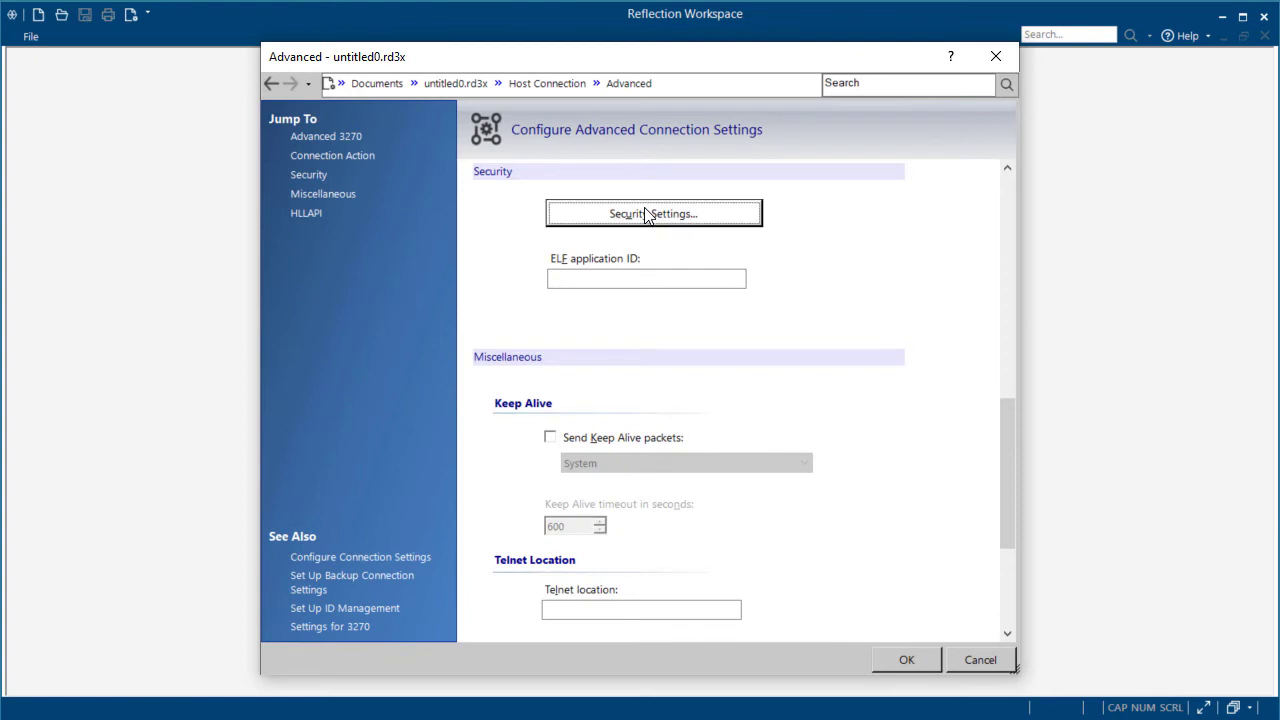
pyautogui.click(645, 215)
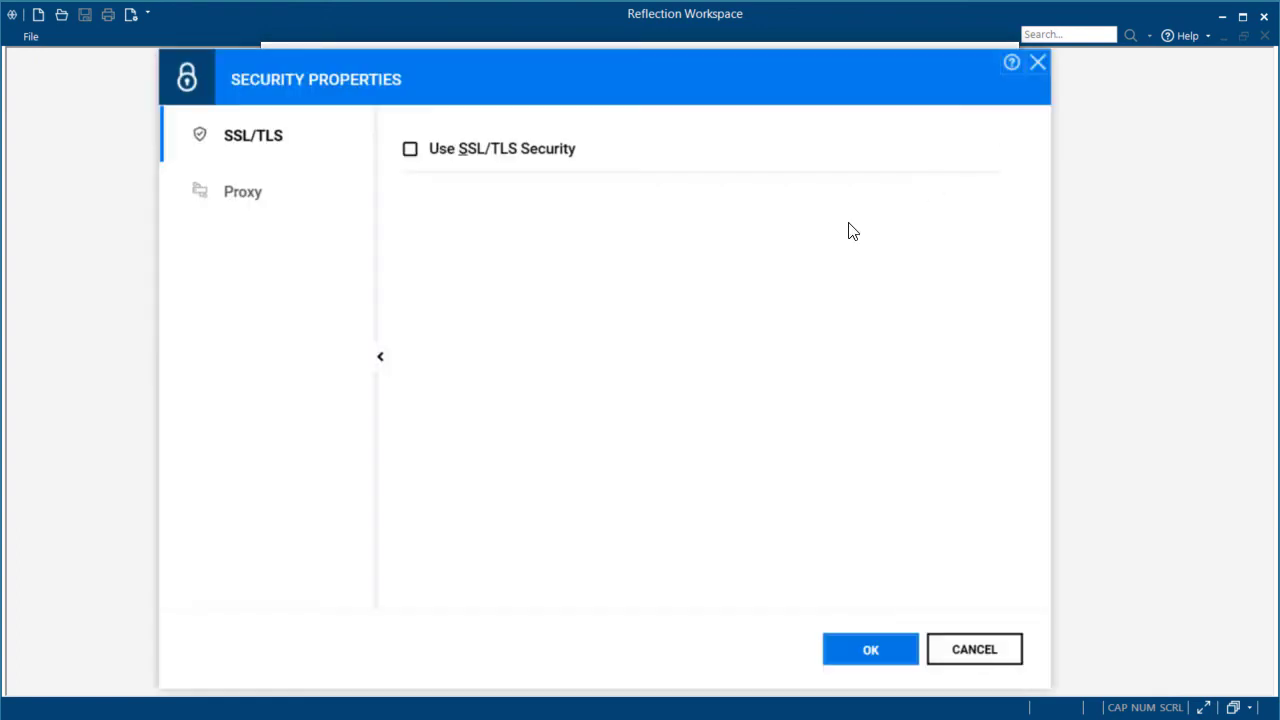
pyautogui.click(410, 152)
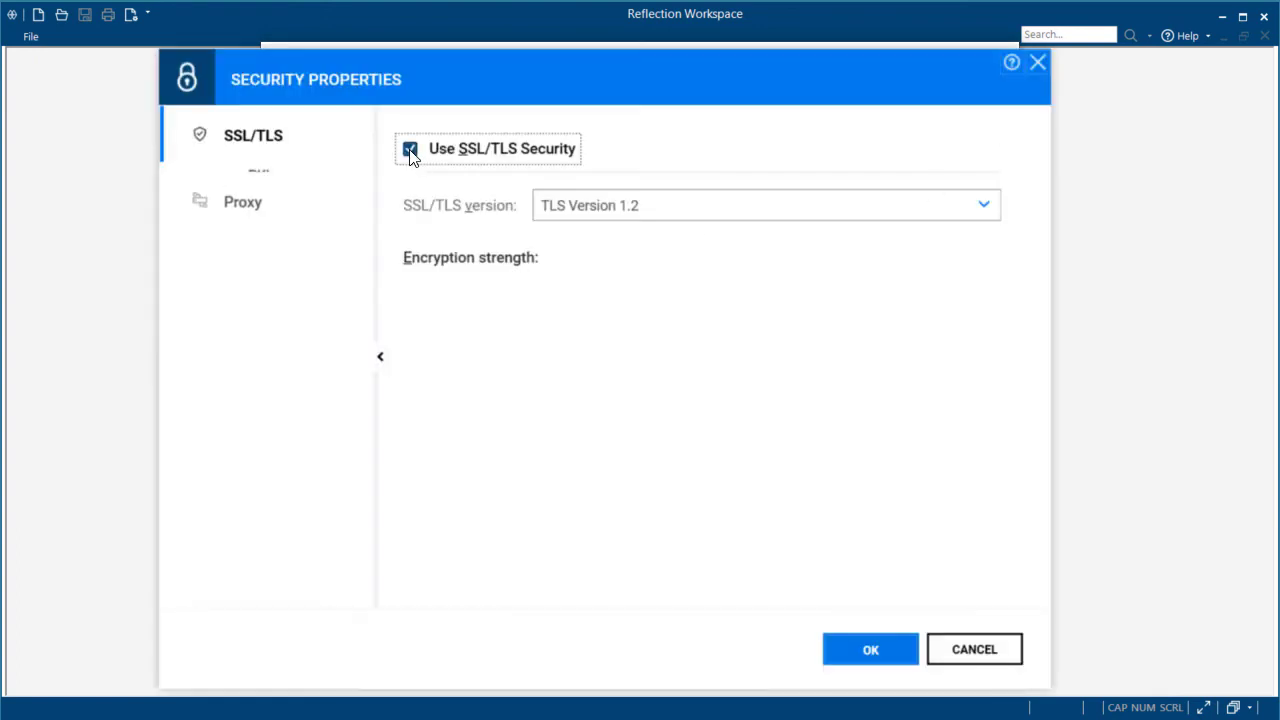
pyautogui.click(869, 651)
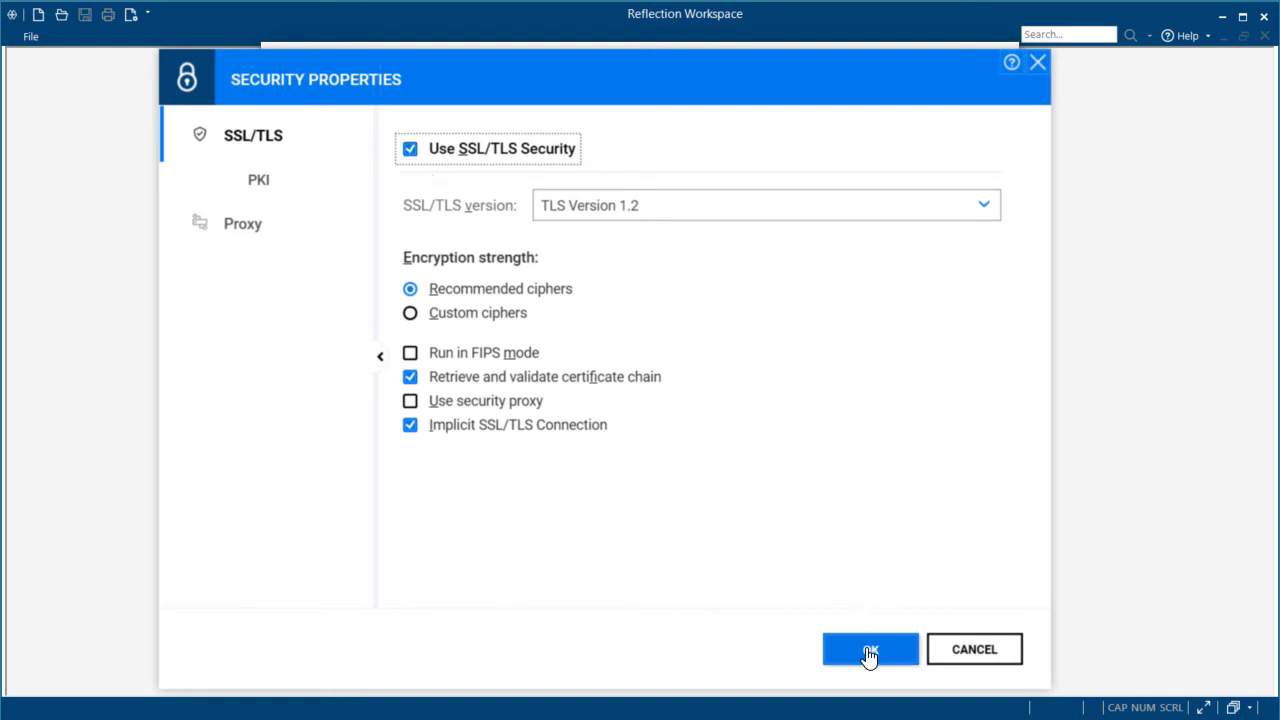
pyautogui.click(908, 661)
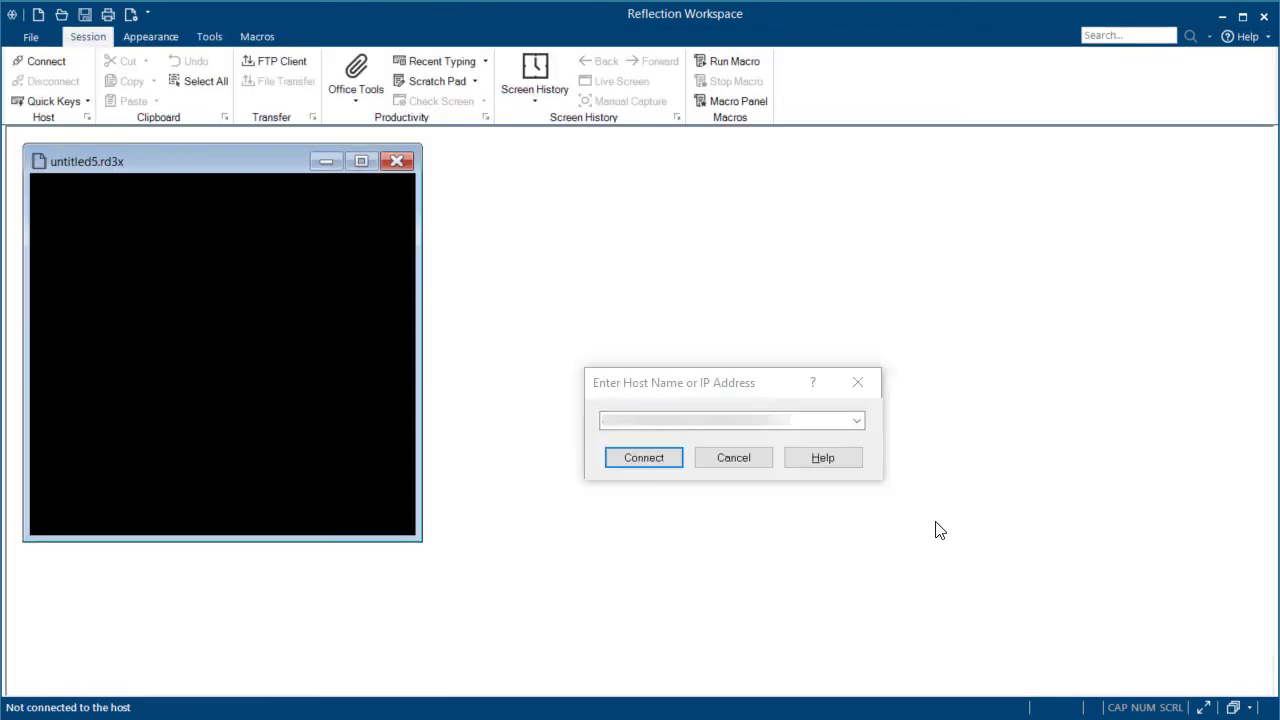
# Skip the host prompt and save the session as Update in Encrypted 3270 Session Update (*.rd3xu) format.
pyautogui.click(737, 460)
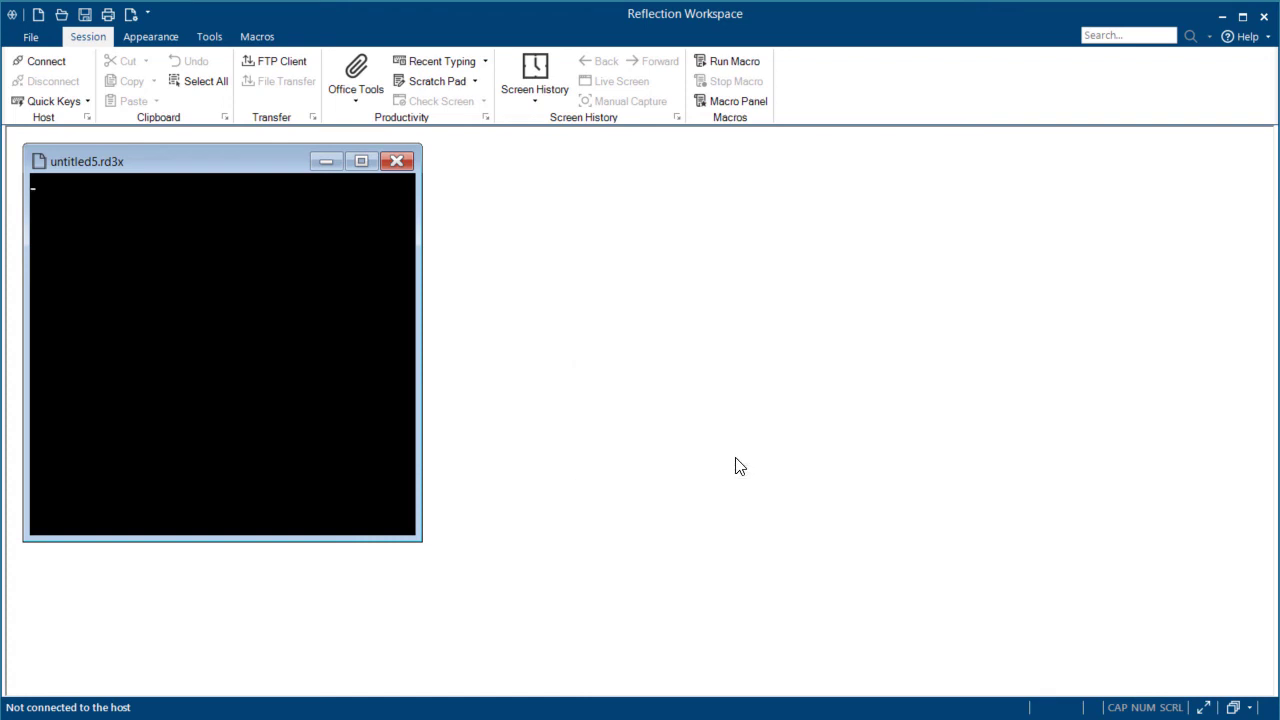
pyautogui.click(31, 36)
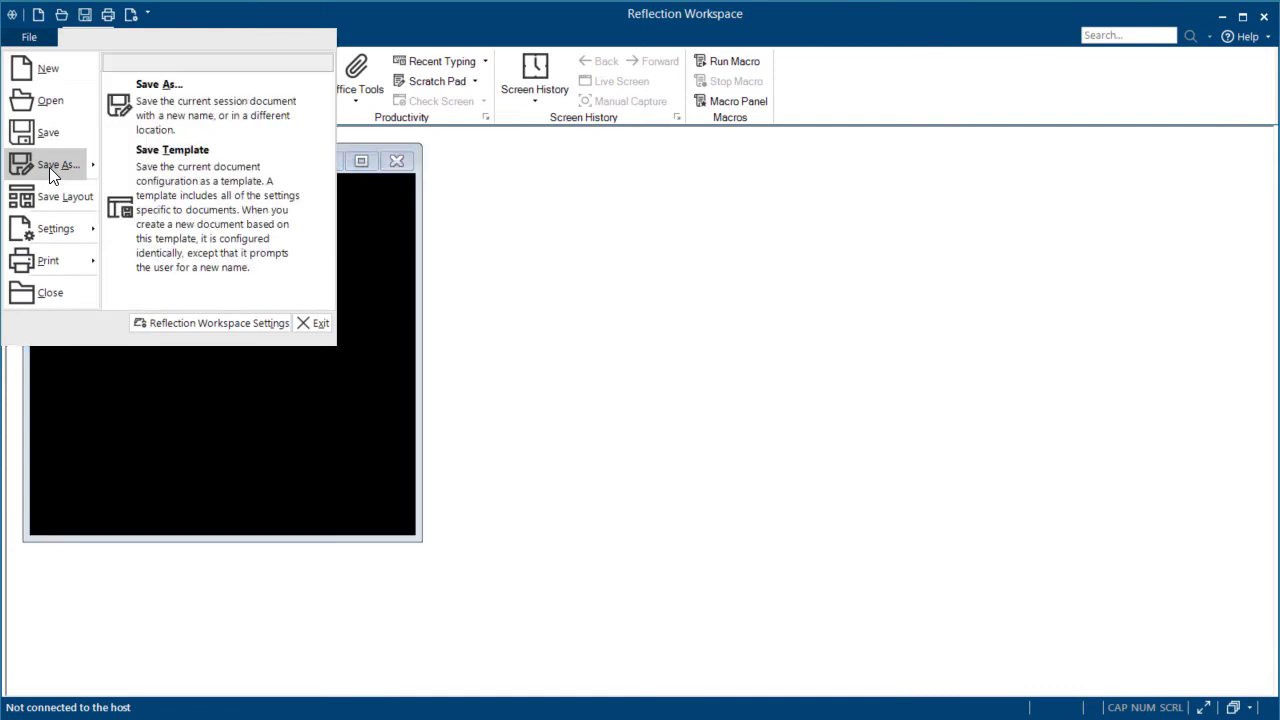
pyautogui.click(50, 167)
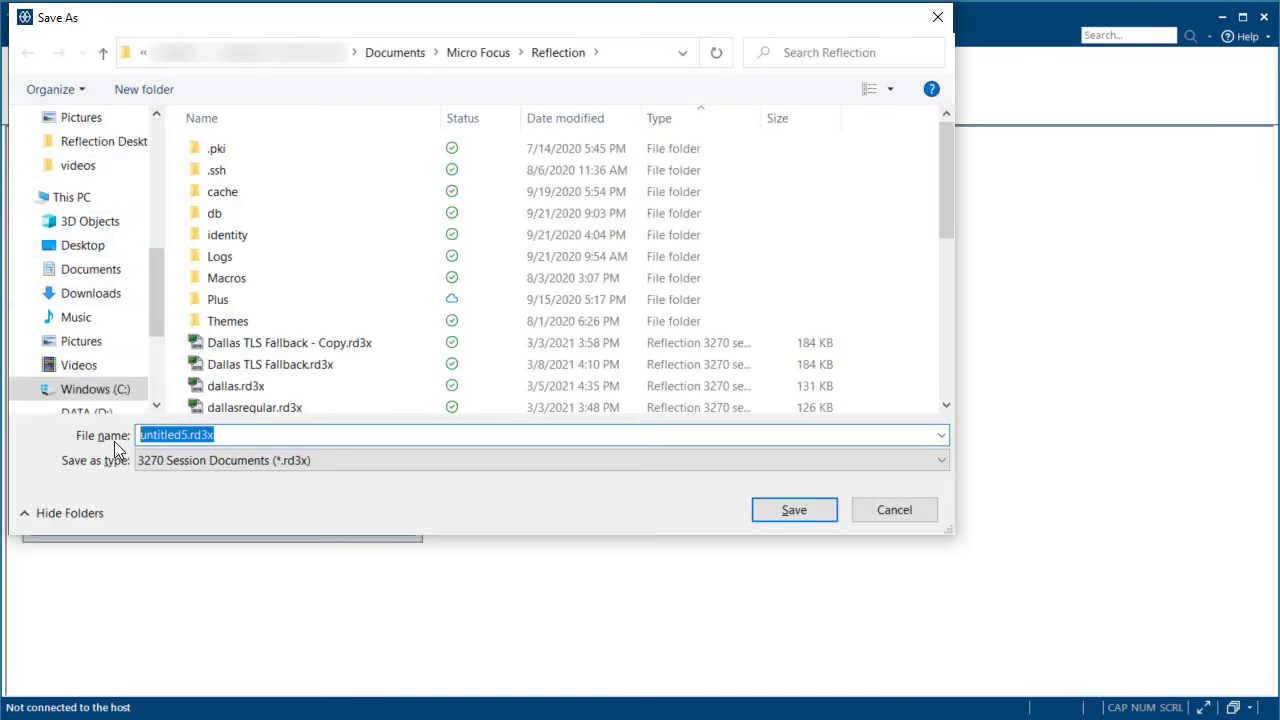
pyautogui.write('Update')
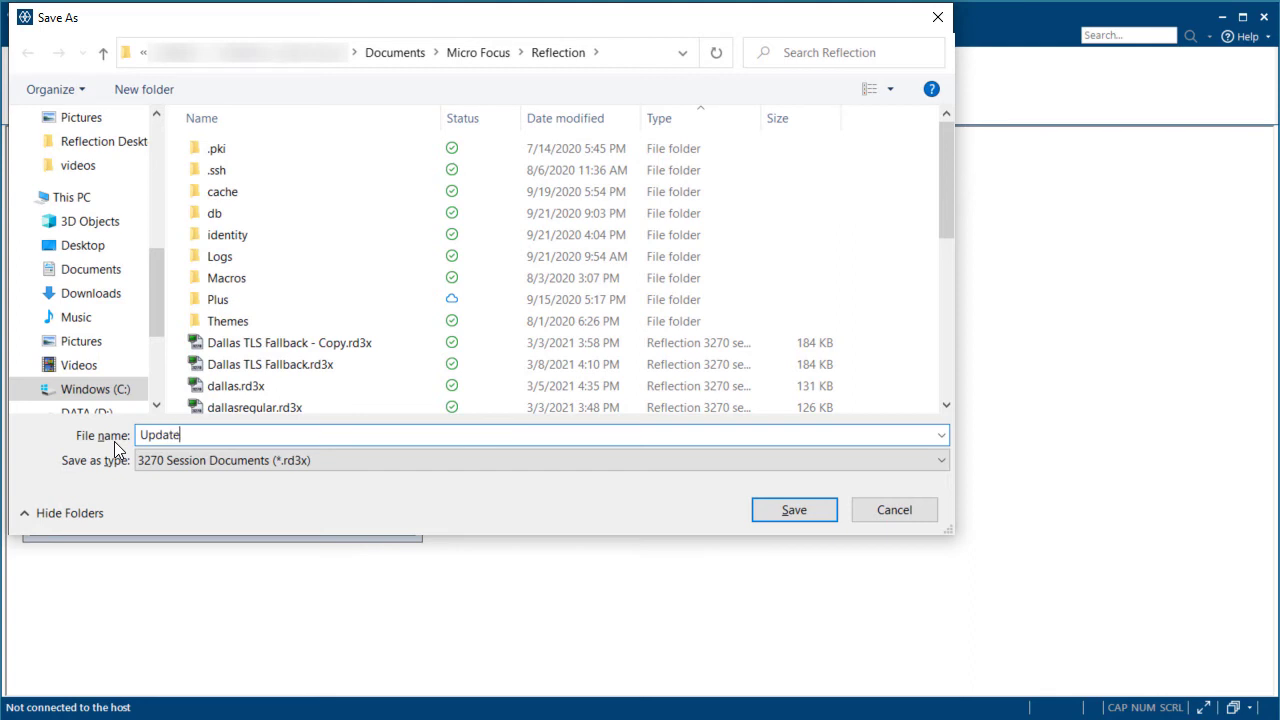
pyautogui.click(932, 461)
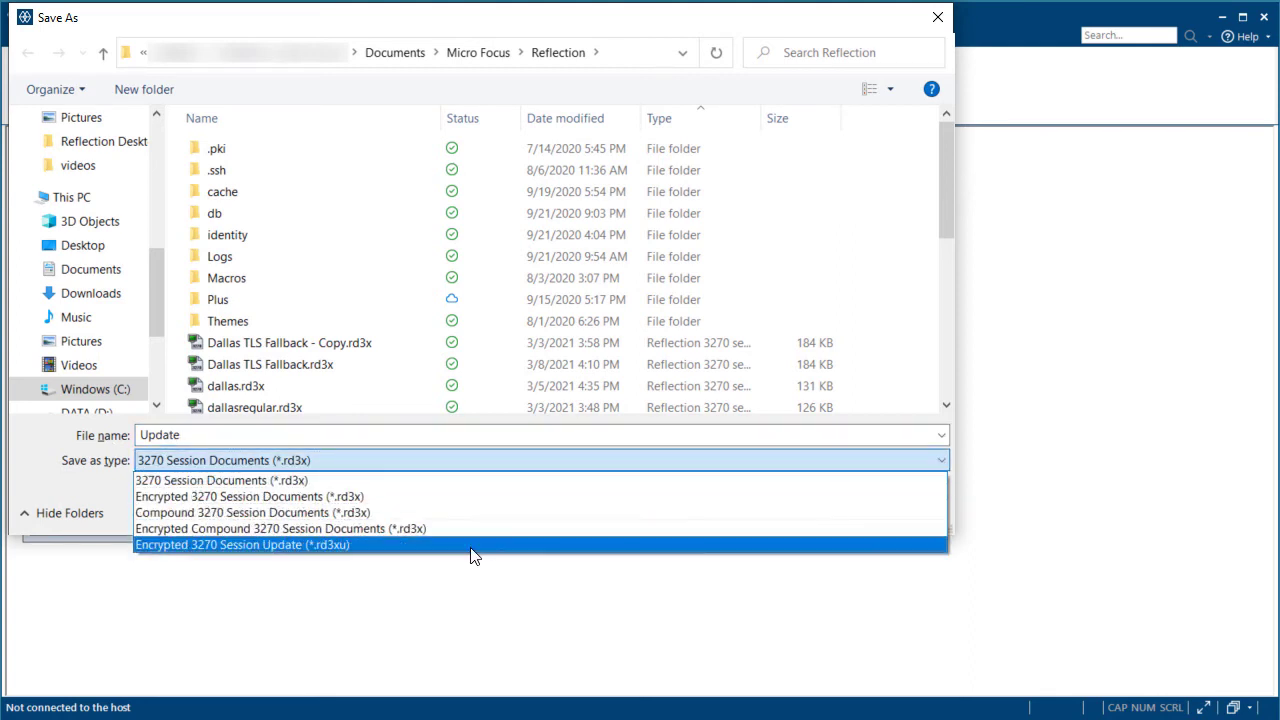
pyautogui.click(472, 546)
pyautogui.click(795, 508)
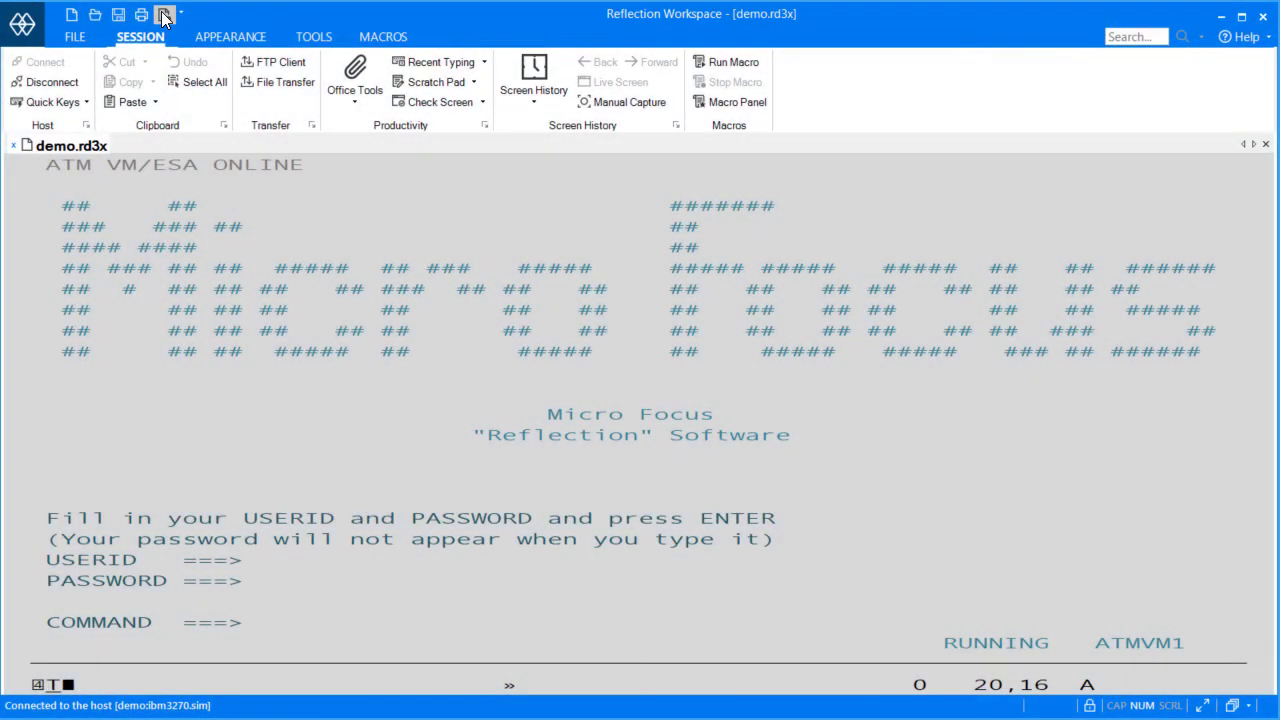
# Open demo.rd3x's Set Up Session Update Settings page and unlock the currently disabled settings.
pyautogui.click(162, 14)
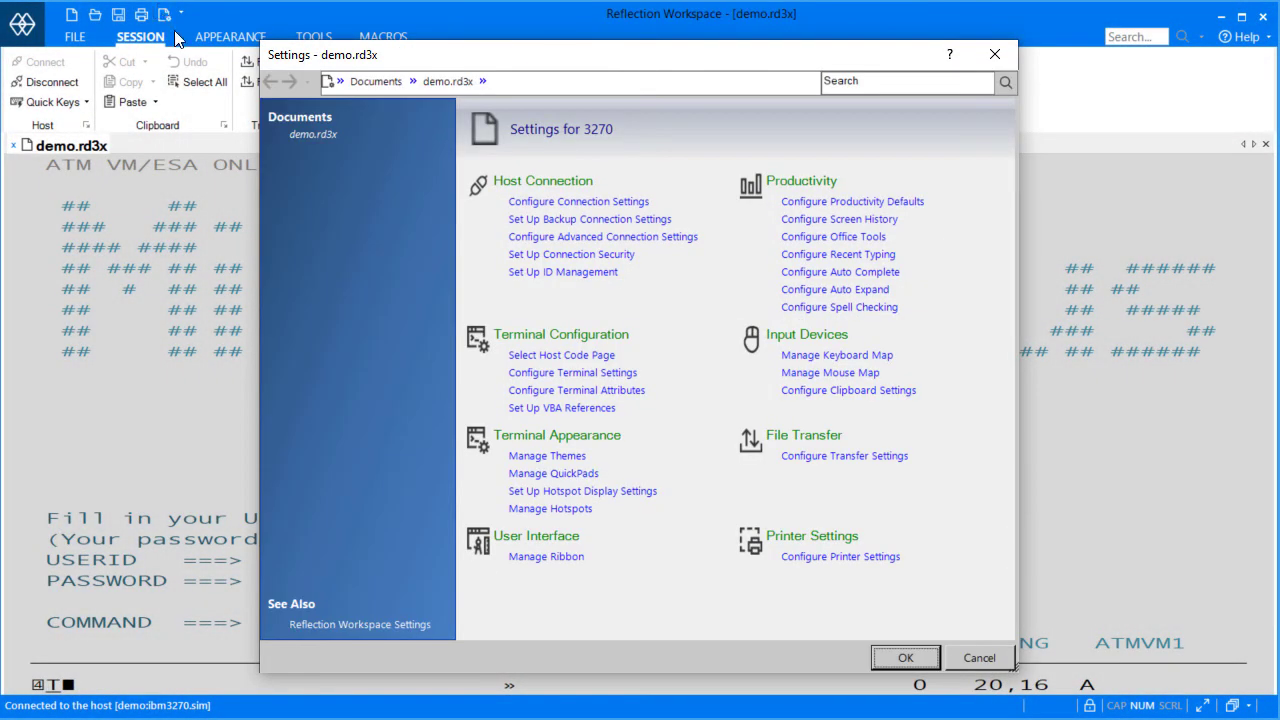
pyautogui.click(481, 82)
pyautogui.click(558, 262)
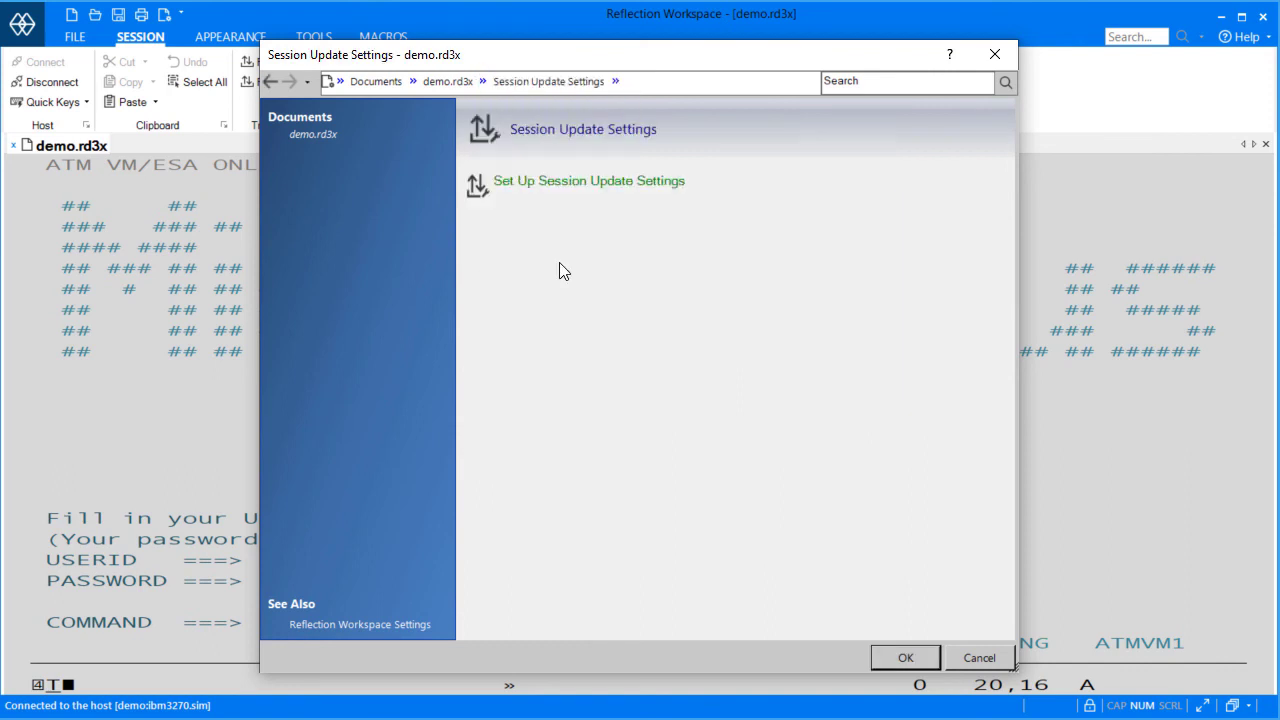
pyautogui.click(648, 184)
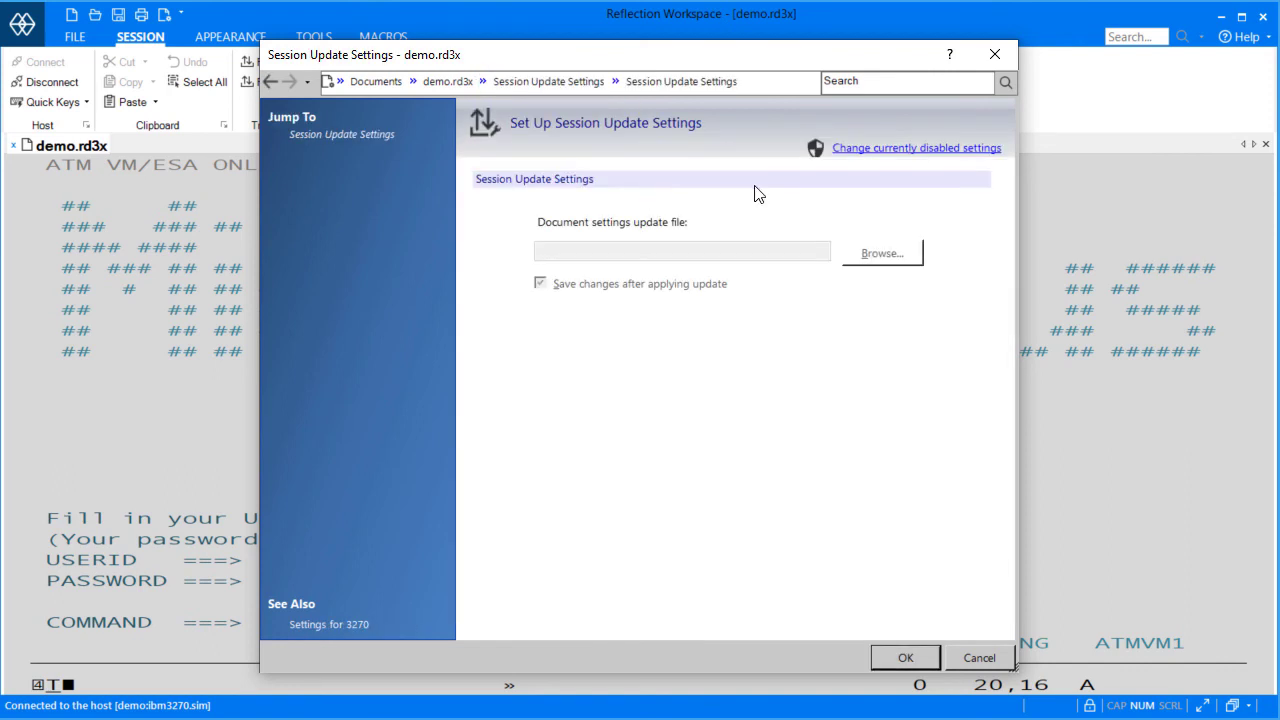
pyautogui.click(920, 152)
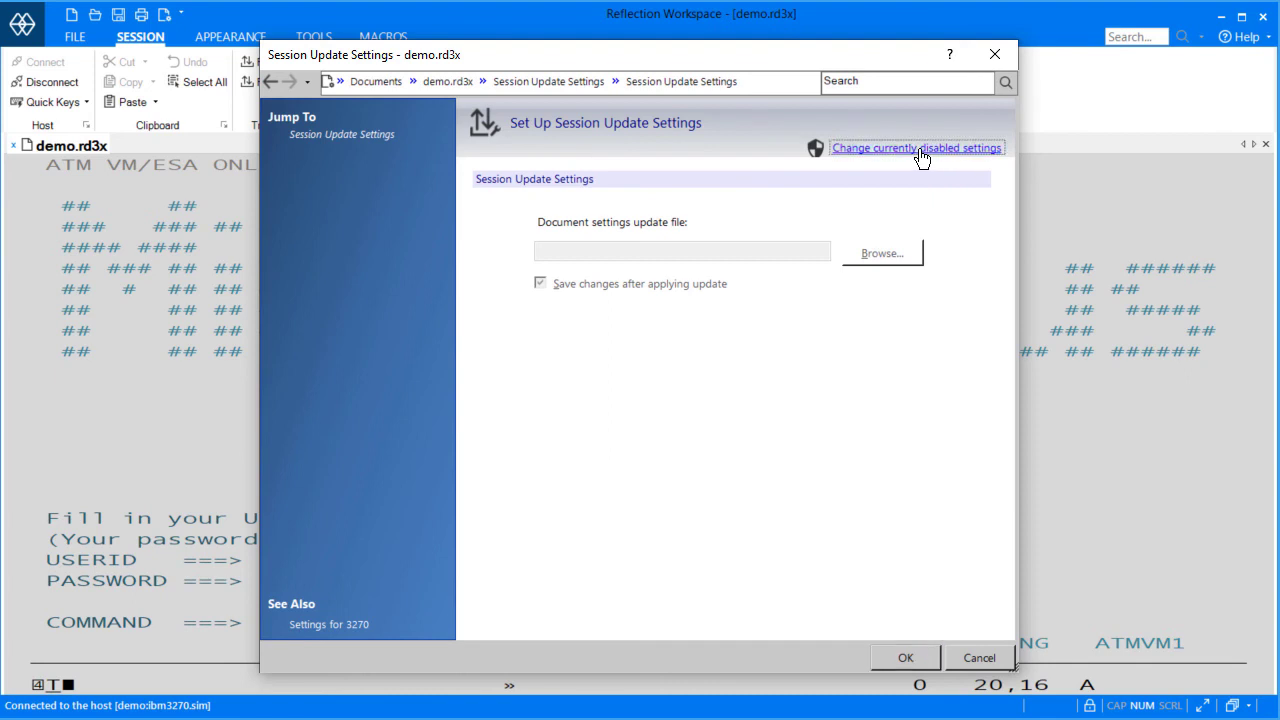
# Set the session update file to \\DocsDev\Shared\AdminPoint\Update.rd3xu and save demo.rd3x.
pyautogui.rightClick(458, 547)
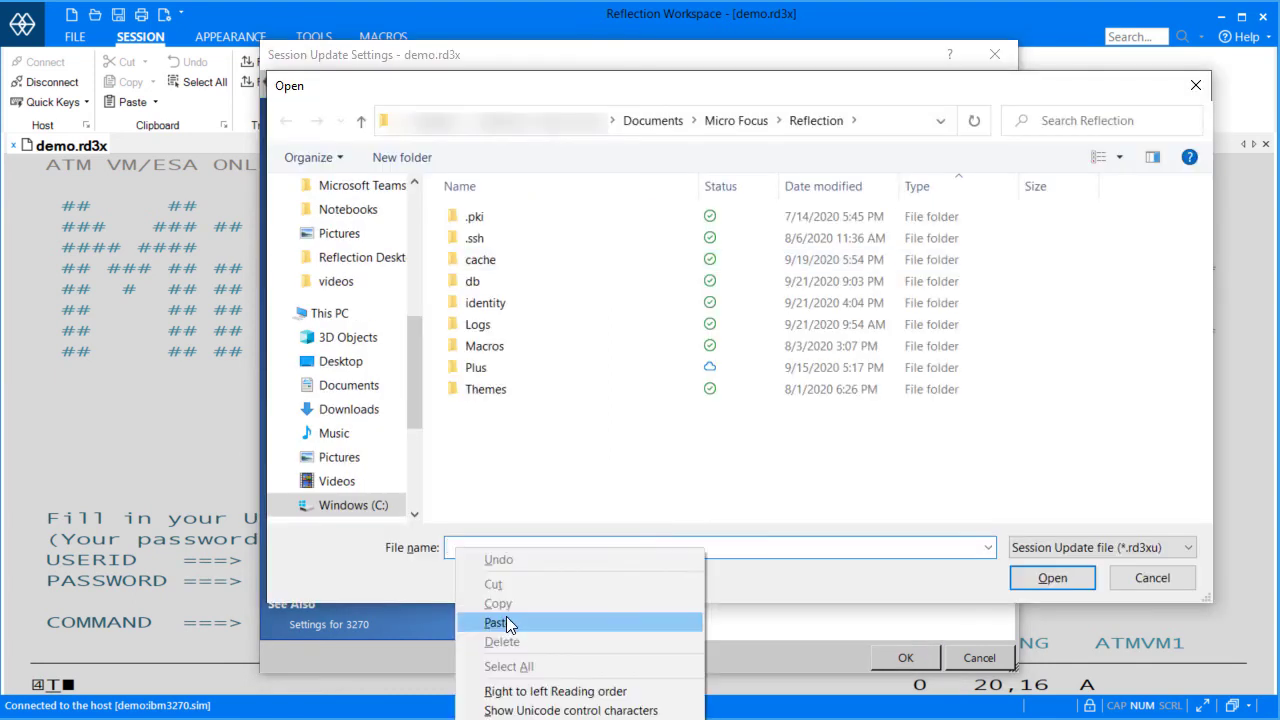
pyautogui.click(512, 620)
pyautogui.press('Return')
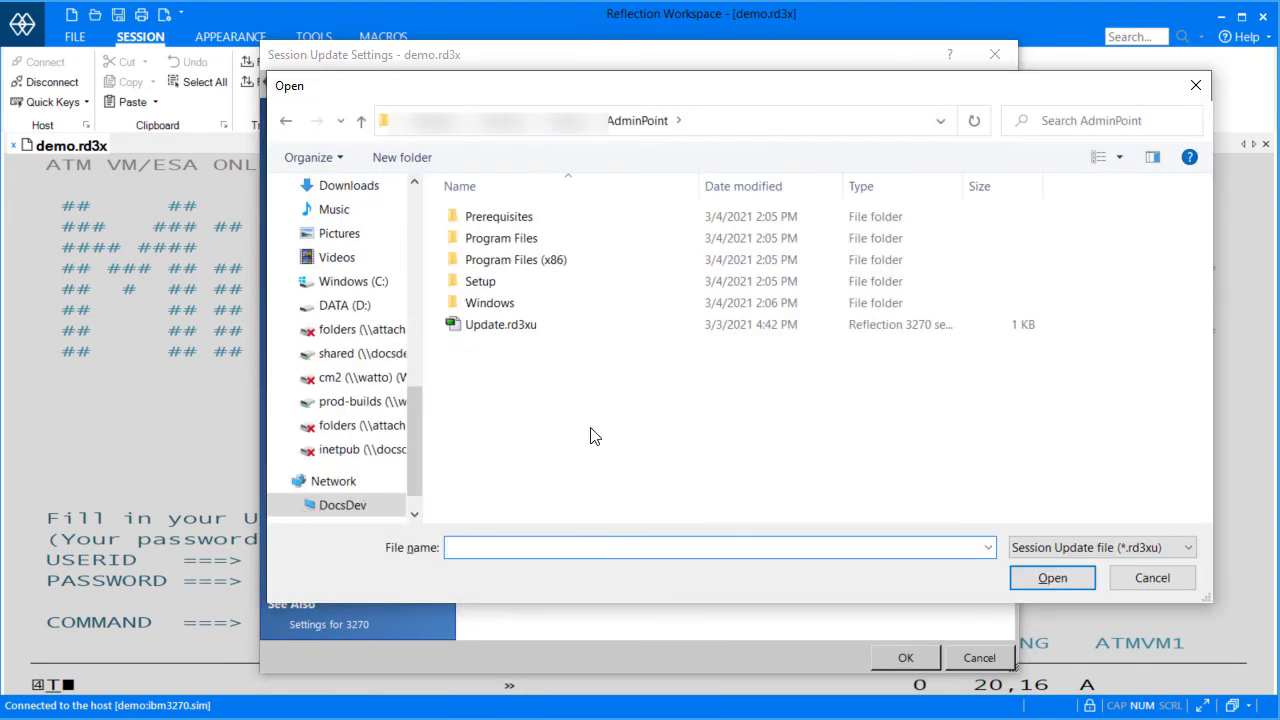
pyautogui.click(526, 331)
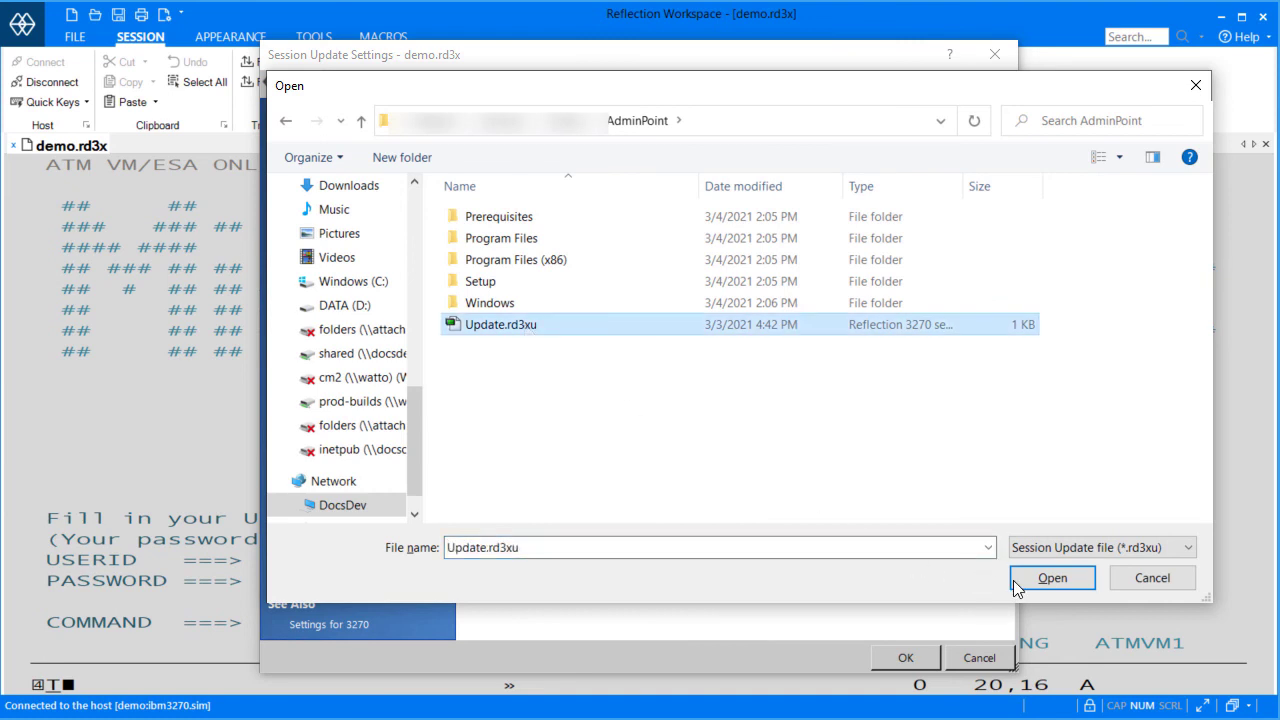
pyautogui.click(1040, 580)
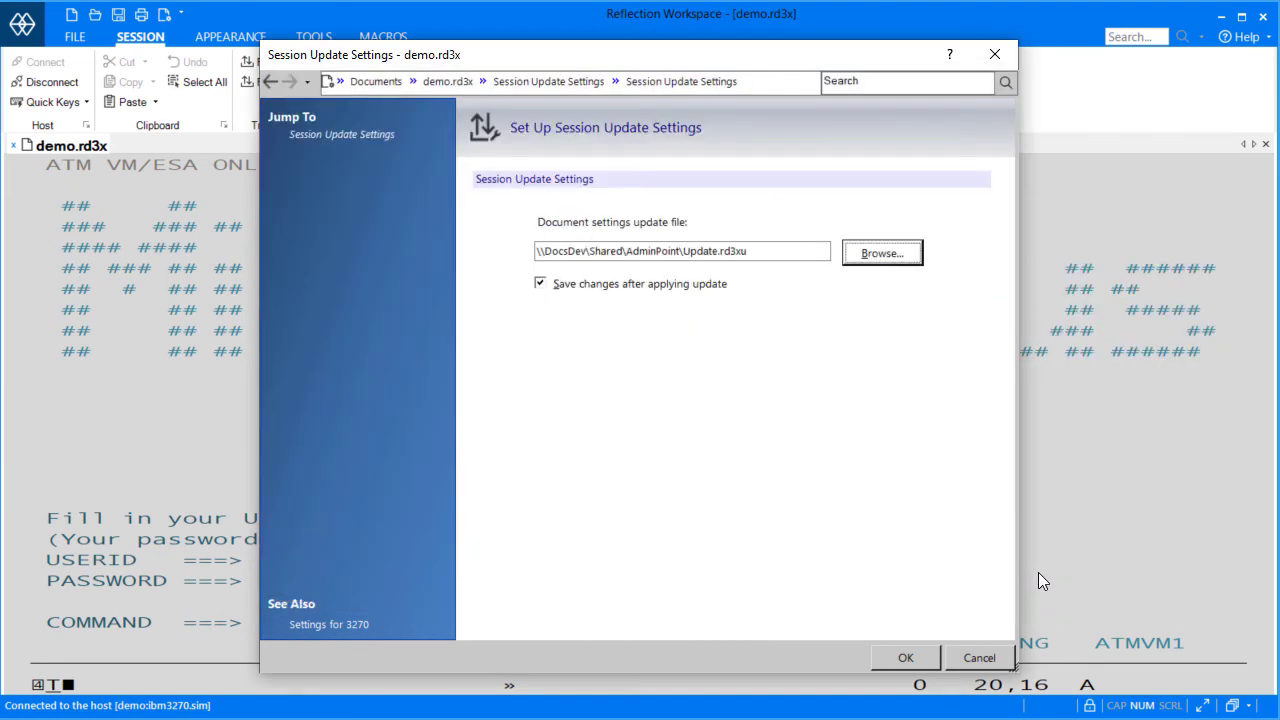
pyautogui.click(906, 657)
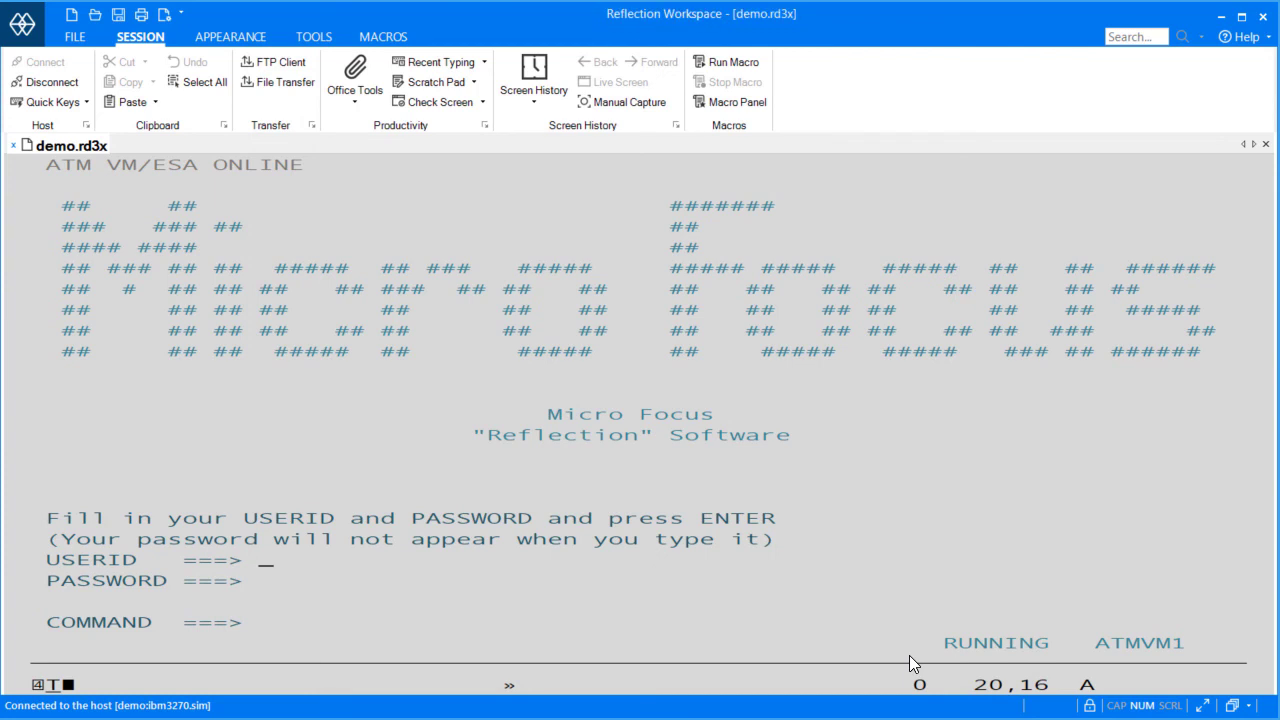
pyautogui.click(75, 36)
pyautogui.click(95, 131)
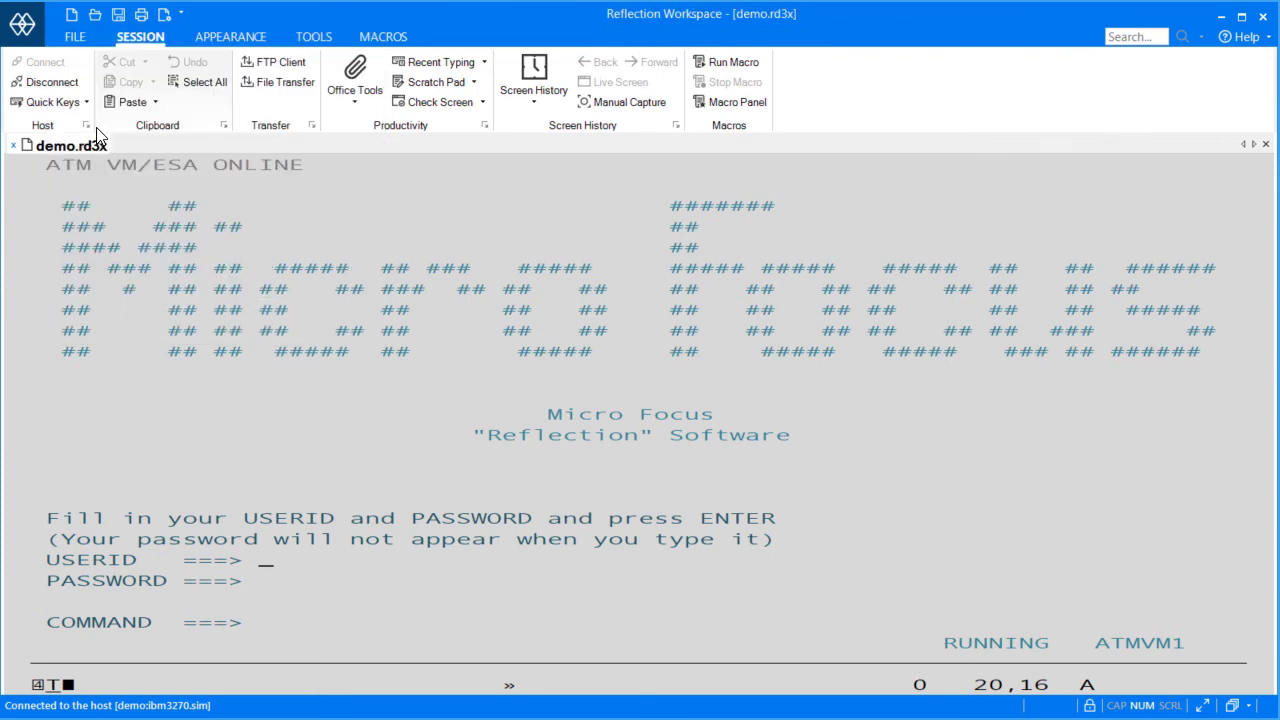